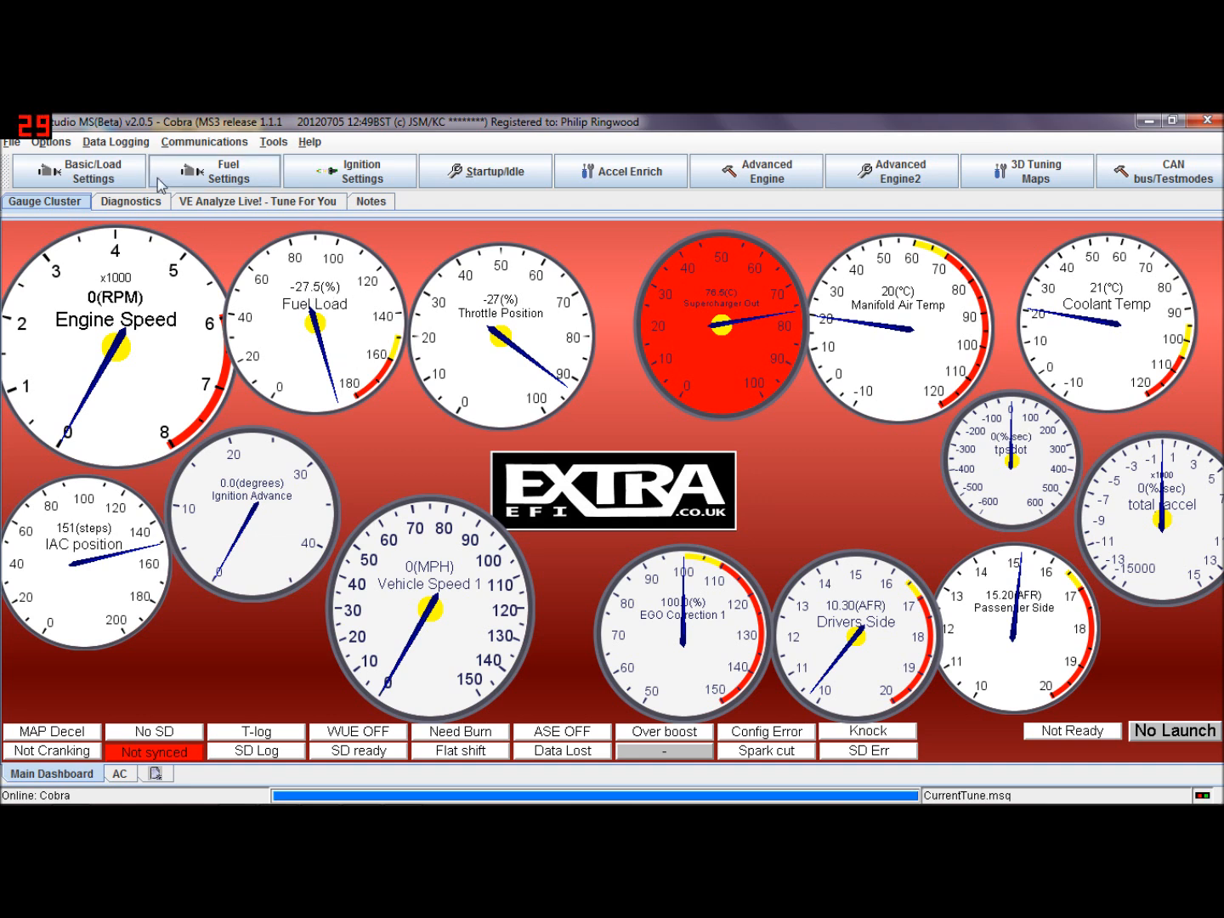
- Set the Control Algorithm to Speed Density in the Engine and Sequential Settings and close the dialog
left_click(125, 174)
left_click(112, 201)
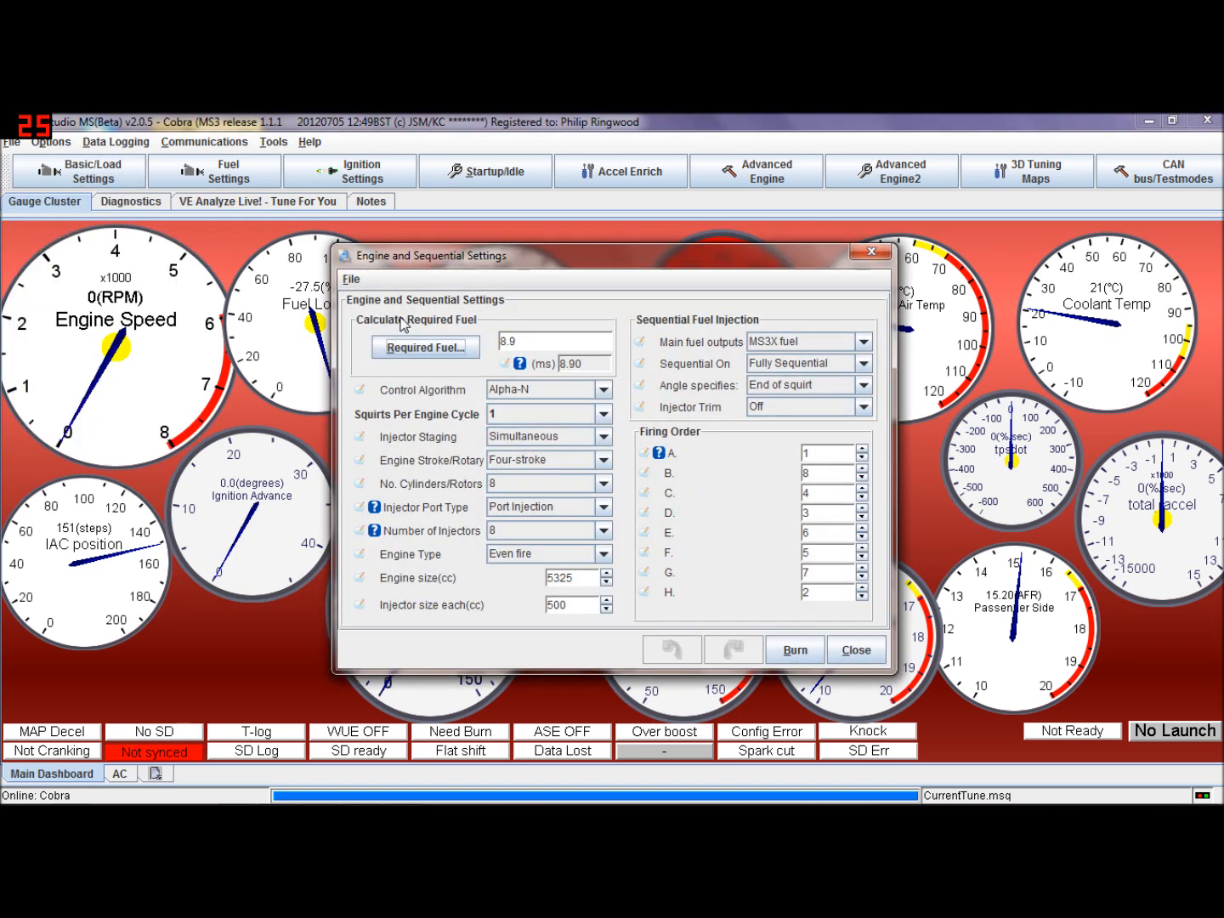
left_click(604, 391)
left_click(524, 409)
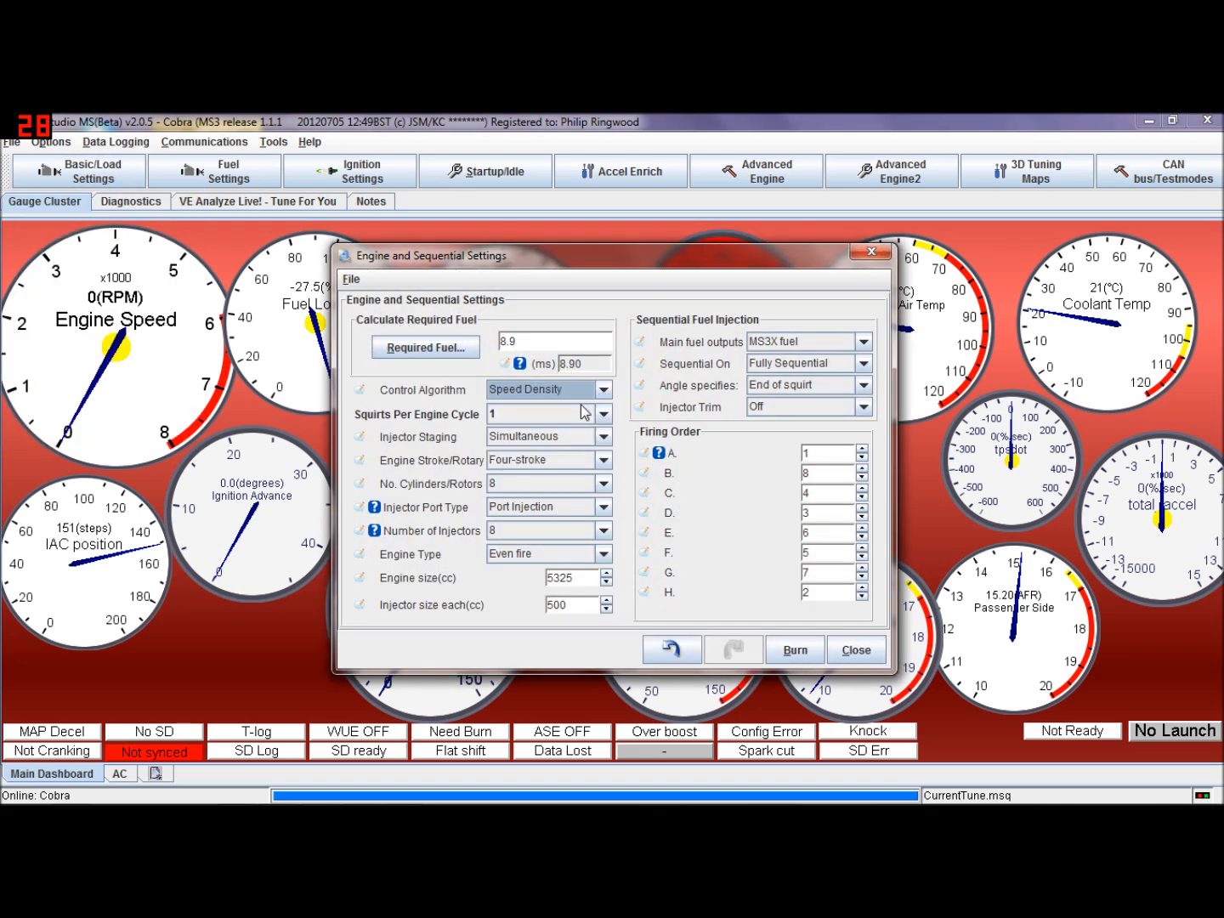
left_click_drag(710, 271, 918, 249)
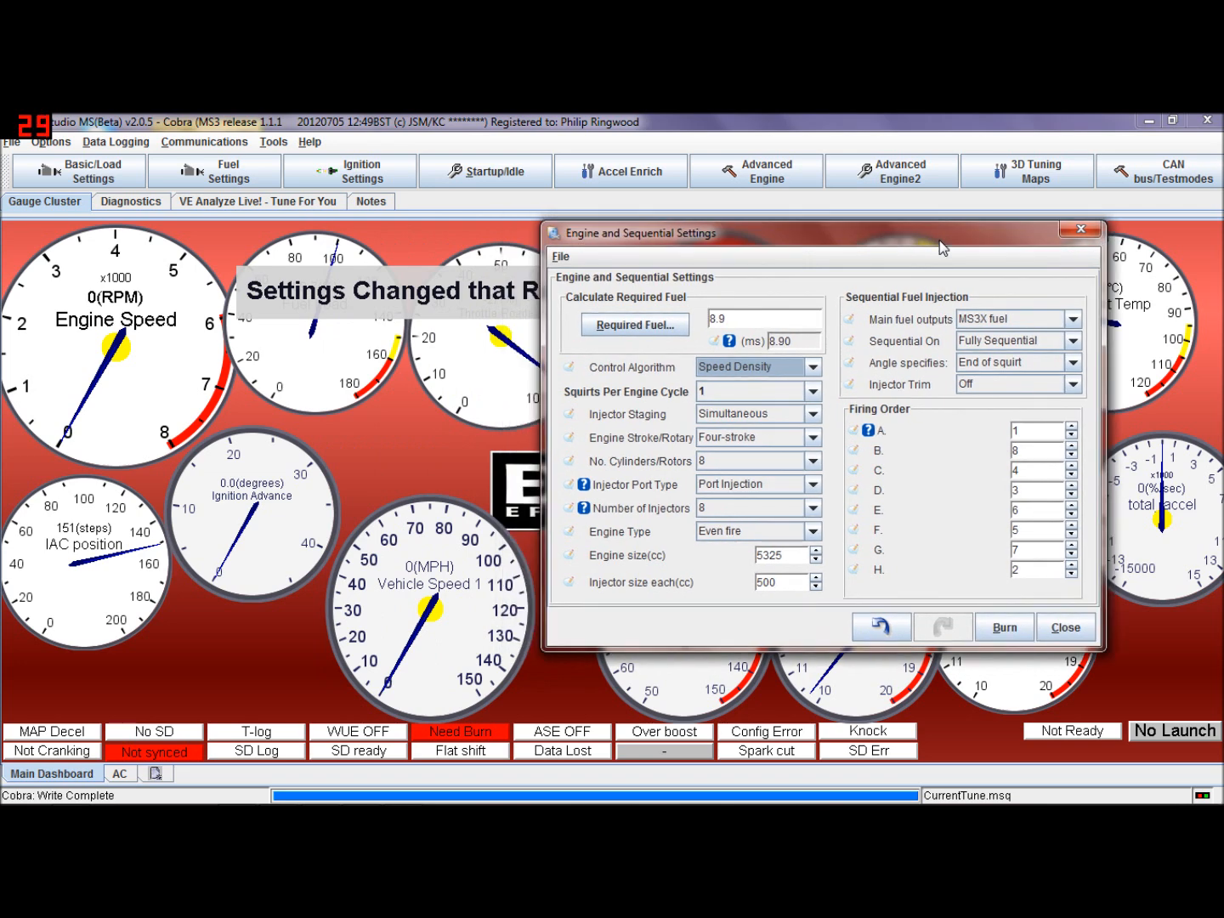
double_click(555, 238)
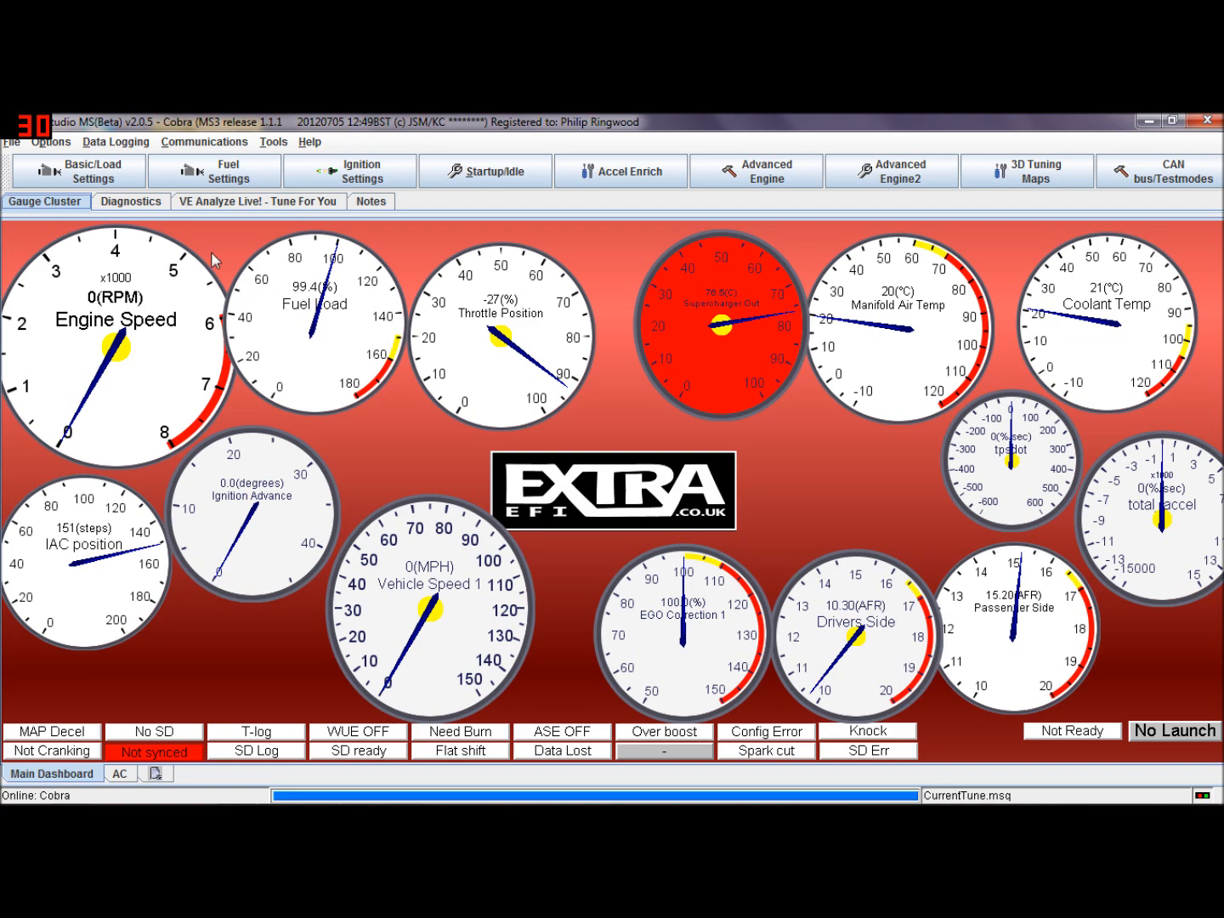
- Examine the load axis of Fuel VE Table 1, opening its highest fuel load value without changing it, and close the table
left_click(247, 176)
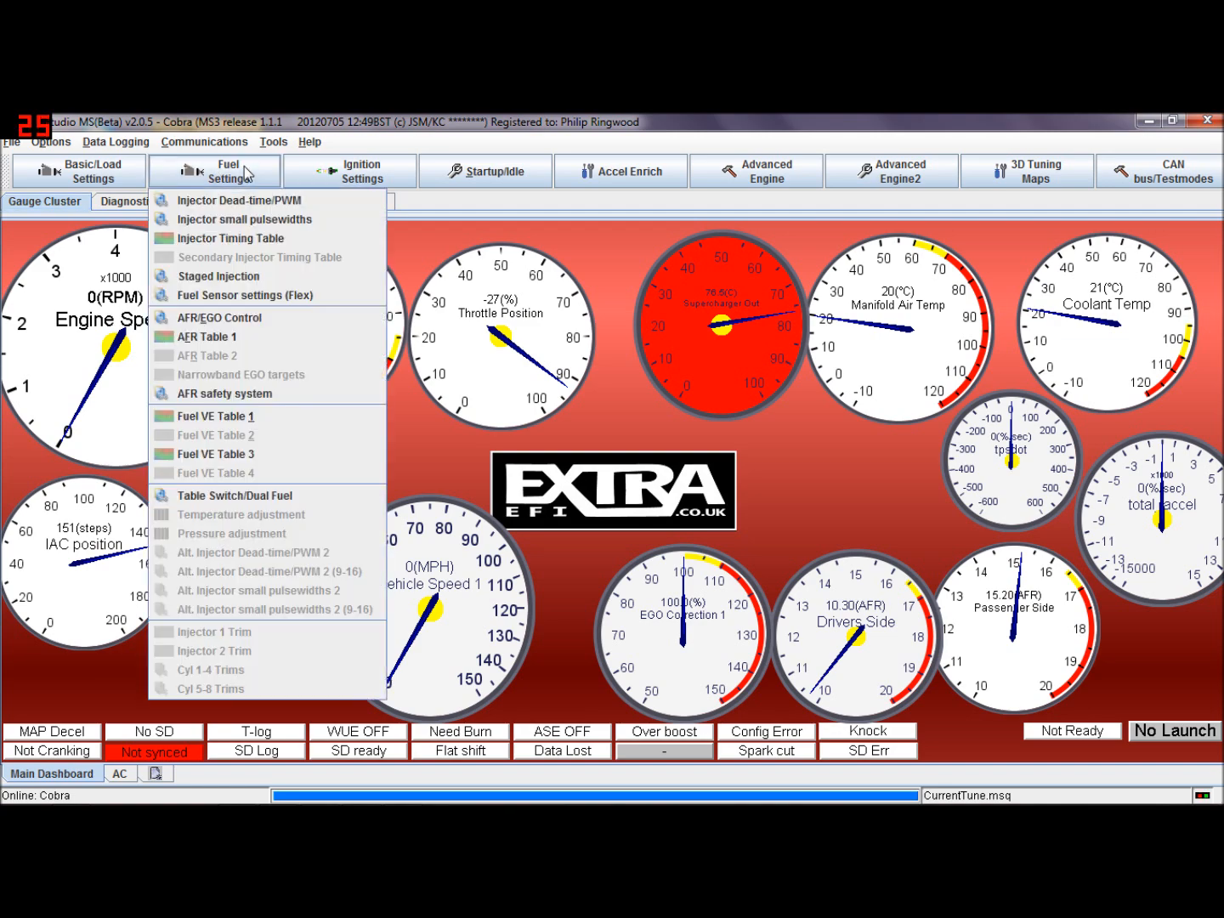
left_click(257, 413)
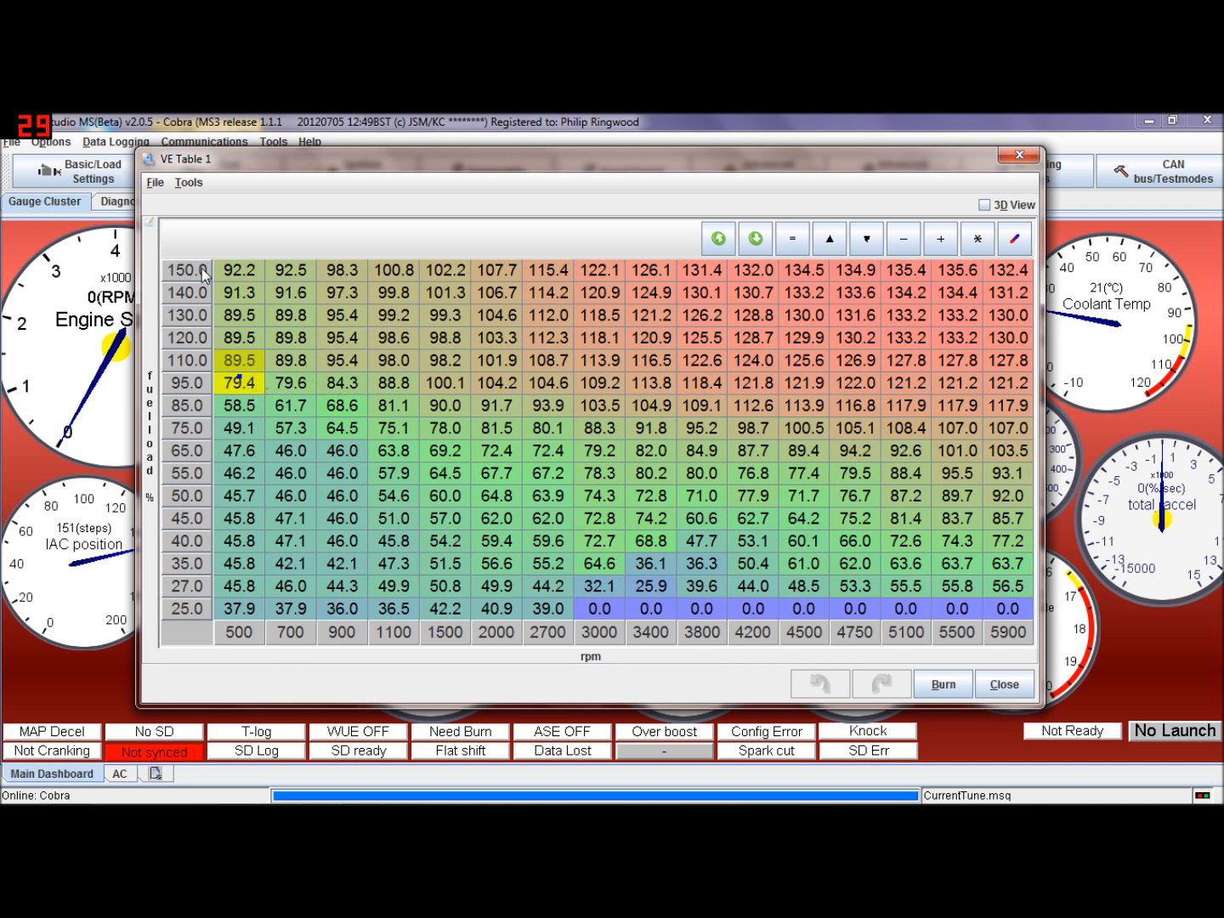
key("equal")
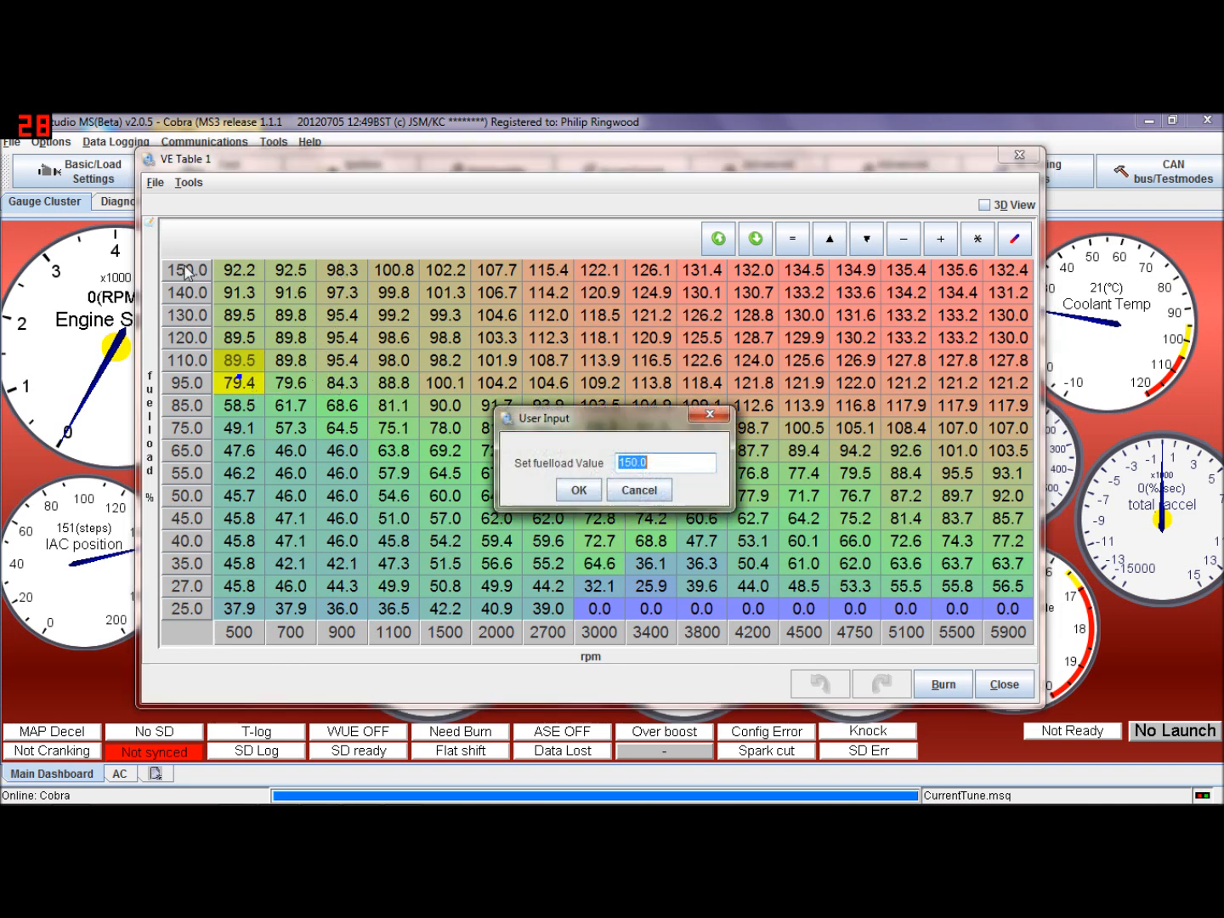
left_click(636, 488)
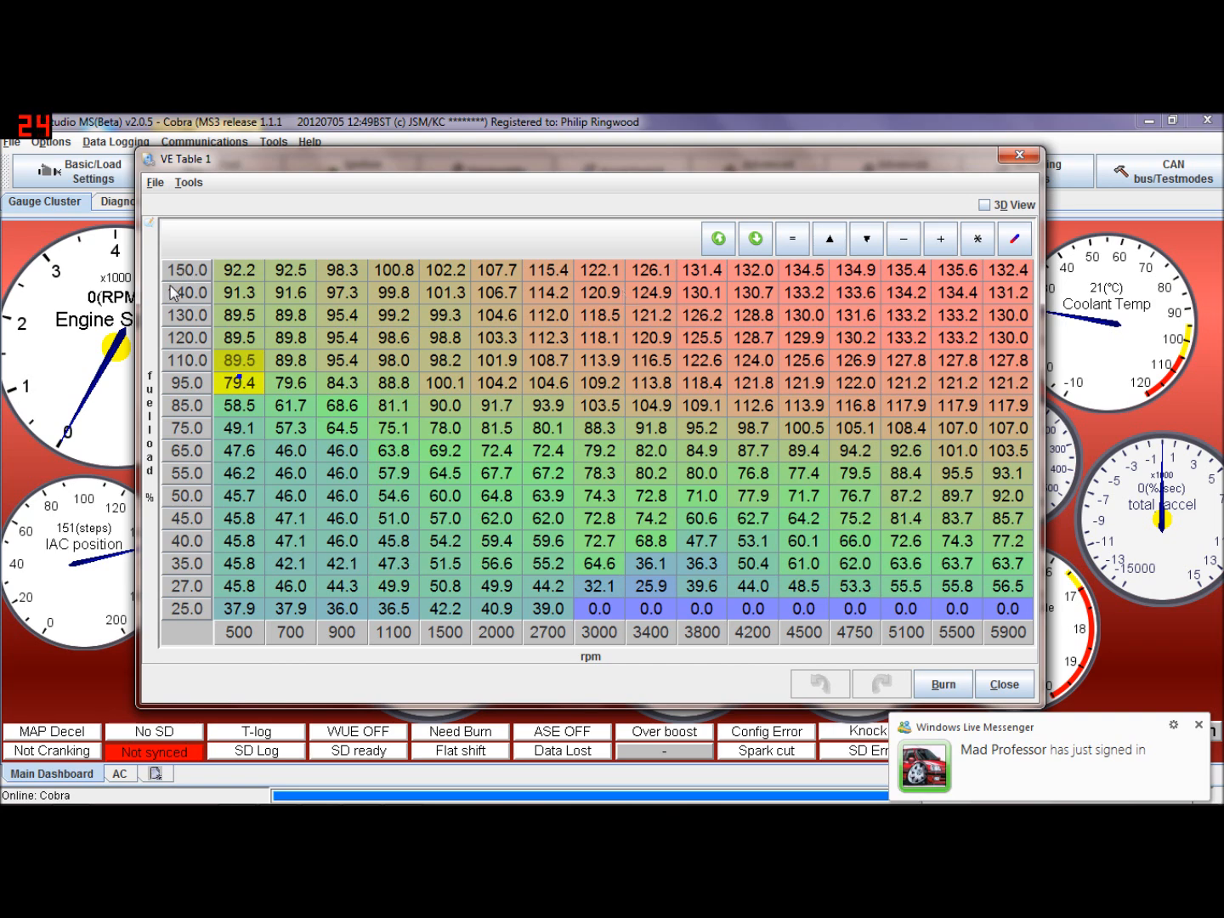
left_click(1023, 155)
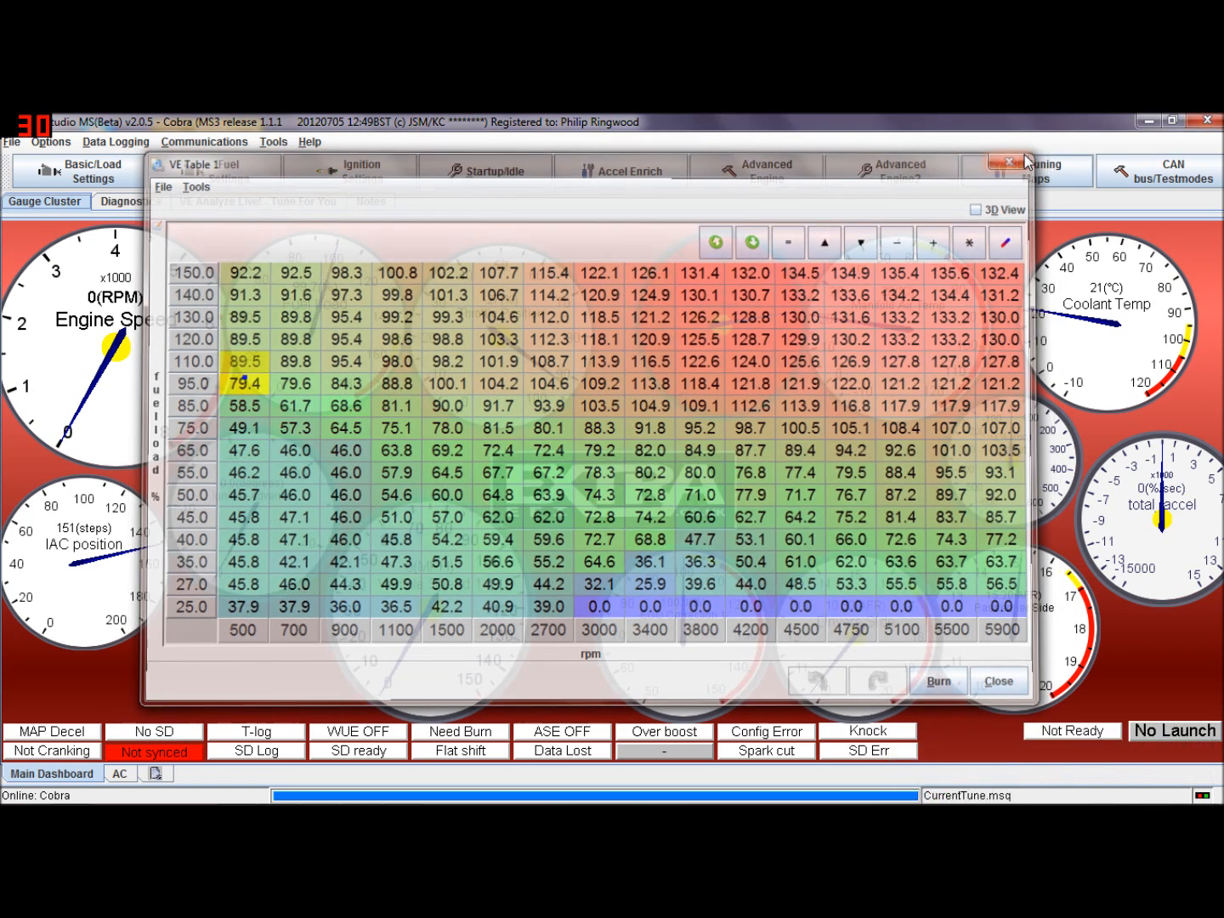
- Set the Control Algorithm to Alpha-N in the Engine and Sequential Settings and close the dialog
left_click(189, 174)
mouse_move(93, 171)
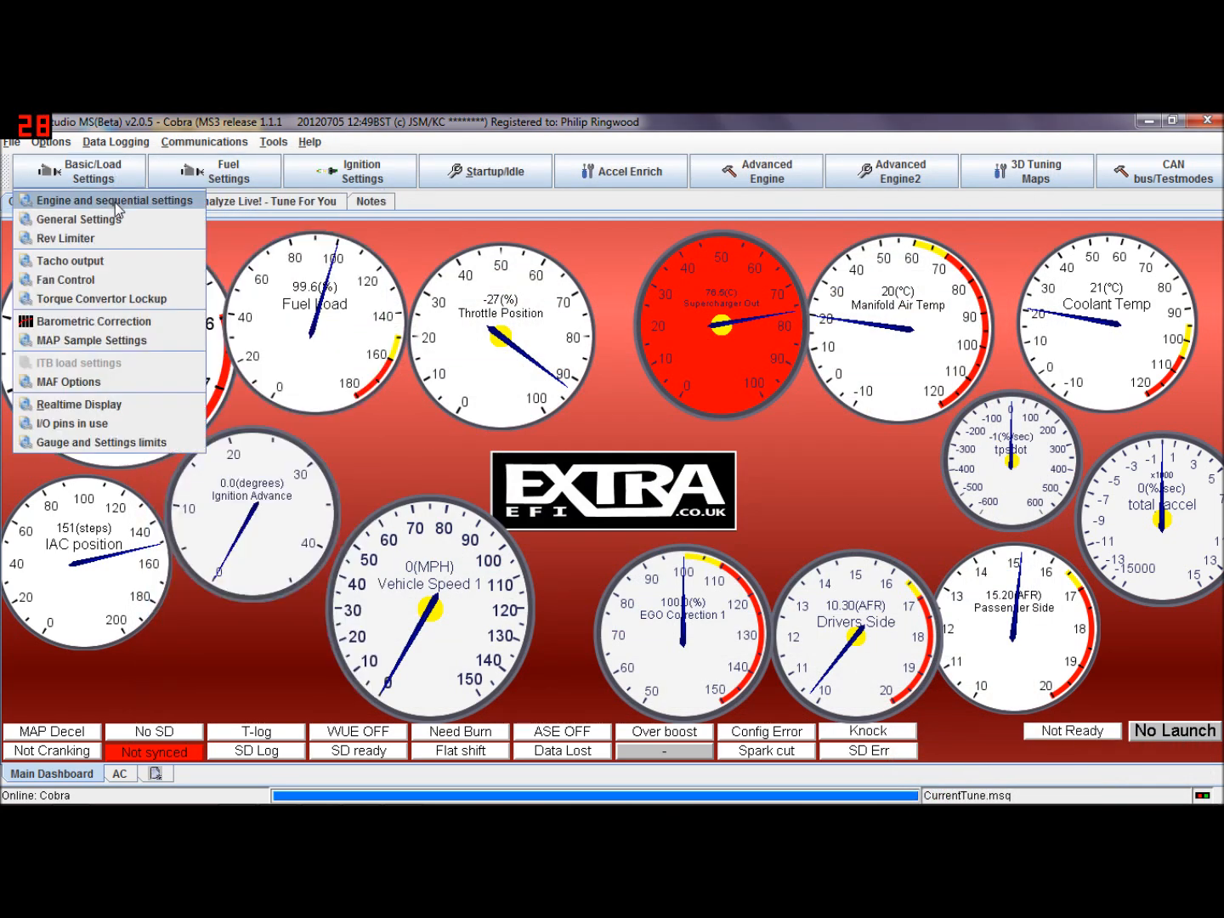
left_click(114, 202)
left_click_drag(812, 253, 938, 255)
left_click(728, 390)
left_click(646, 442)
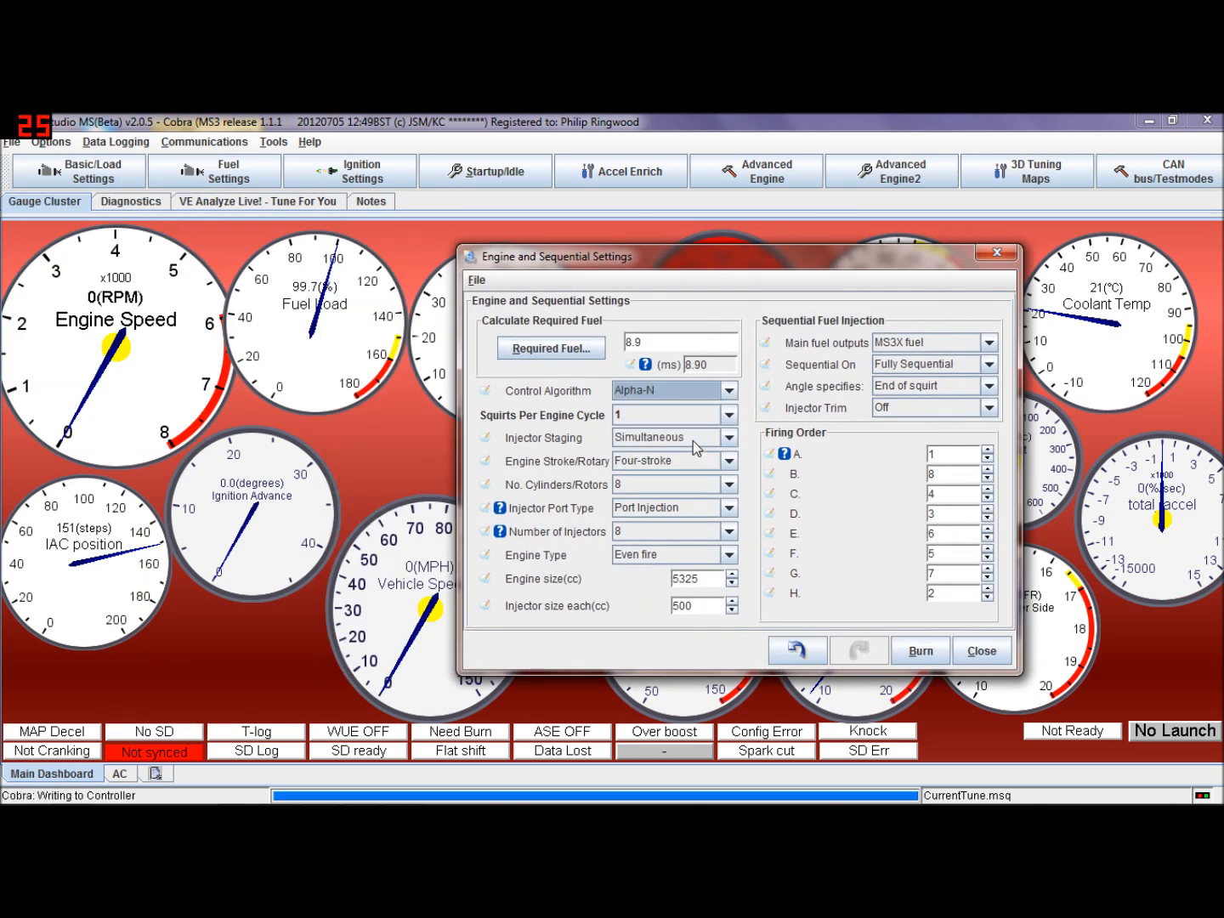
left_click(997, 253)
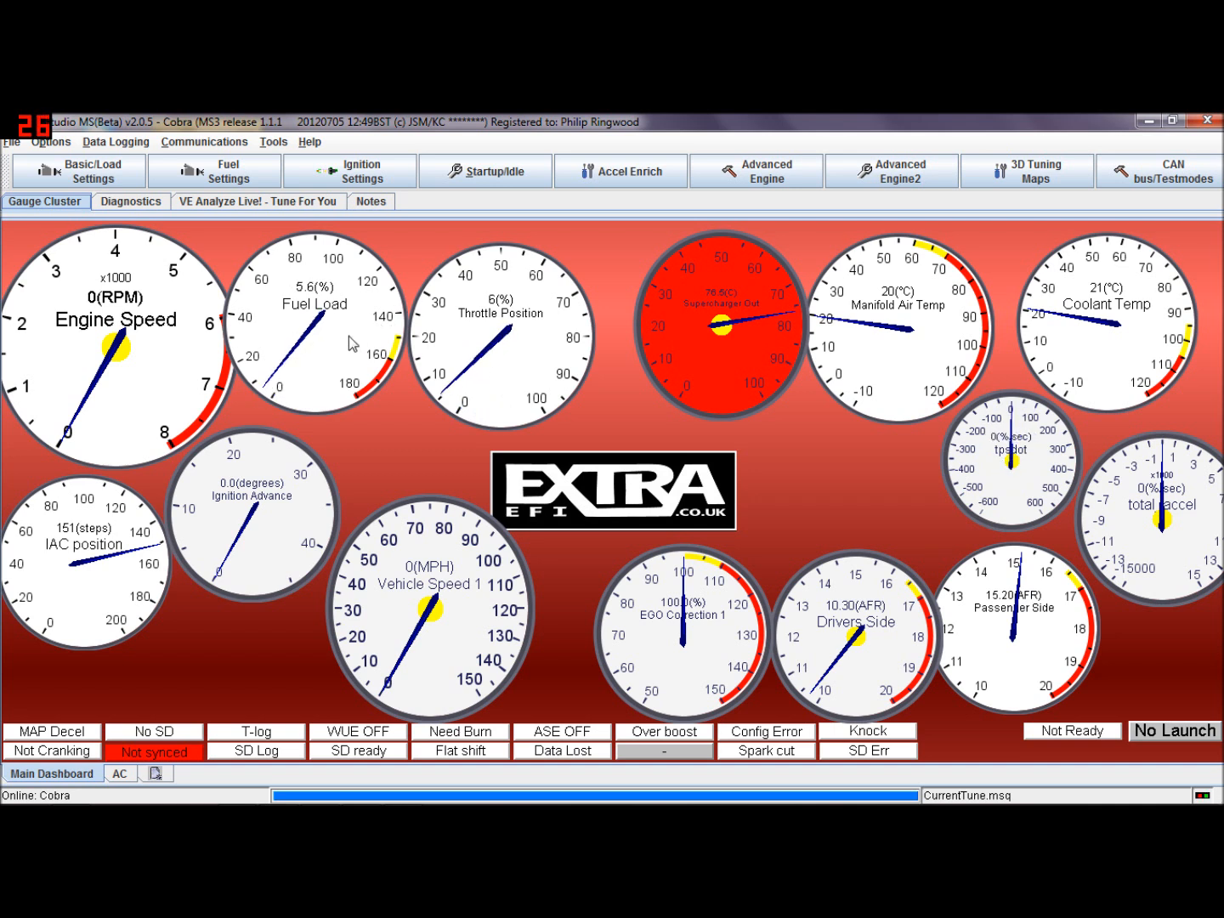
- Examine the available Control Algorithm options in the Engine and Sequential Settings beside the fuel load and throttle gauges
left_click(94, 173)
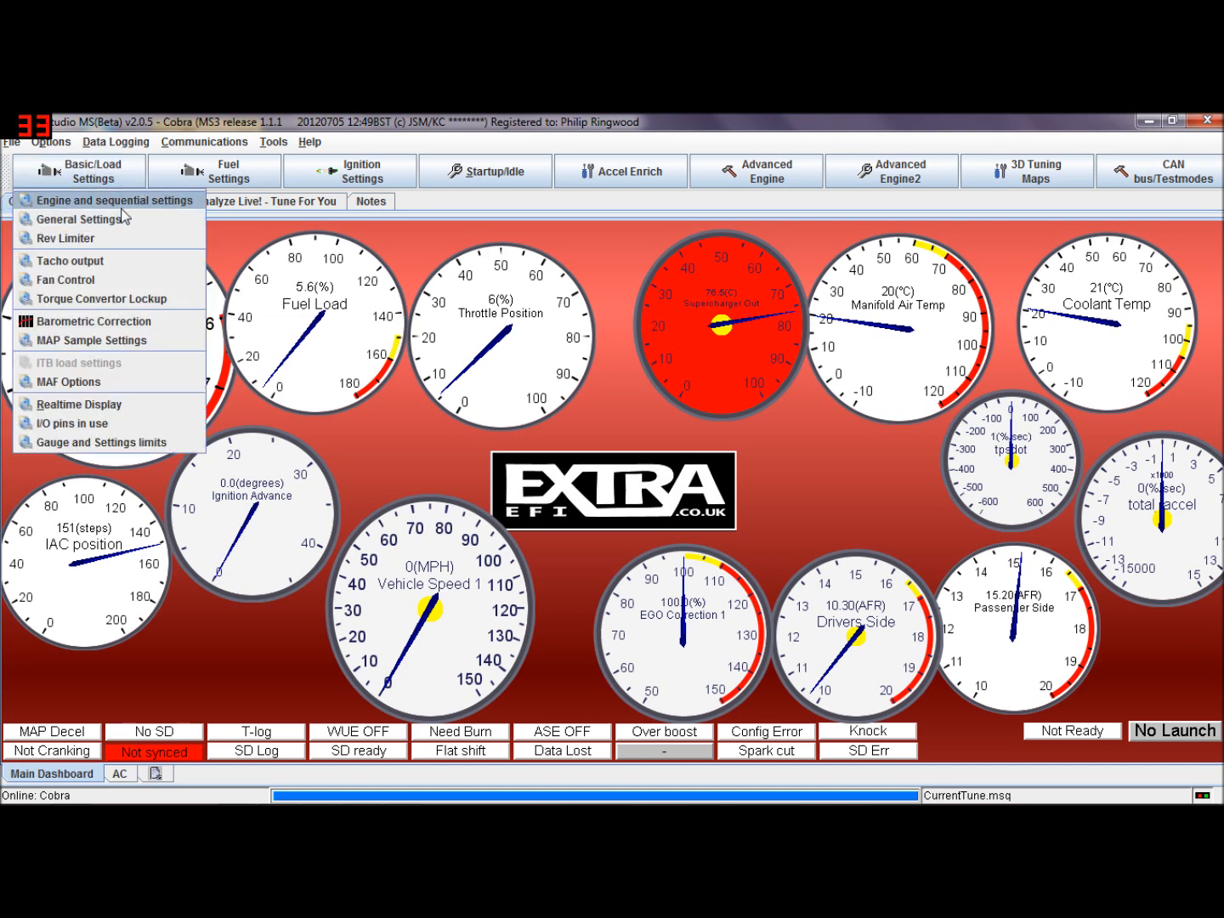
left_click(121, 204)
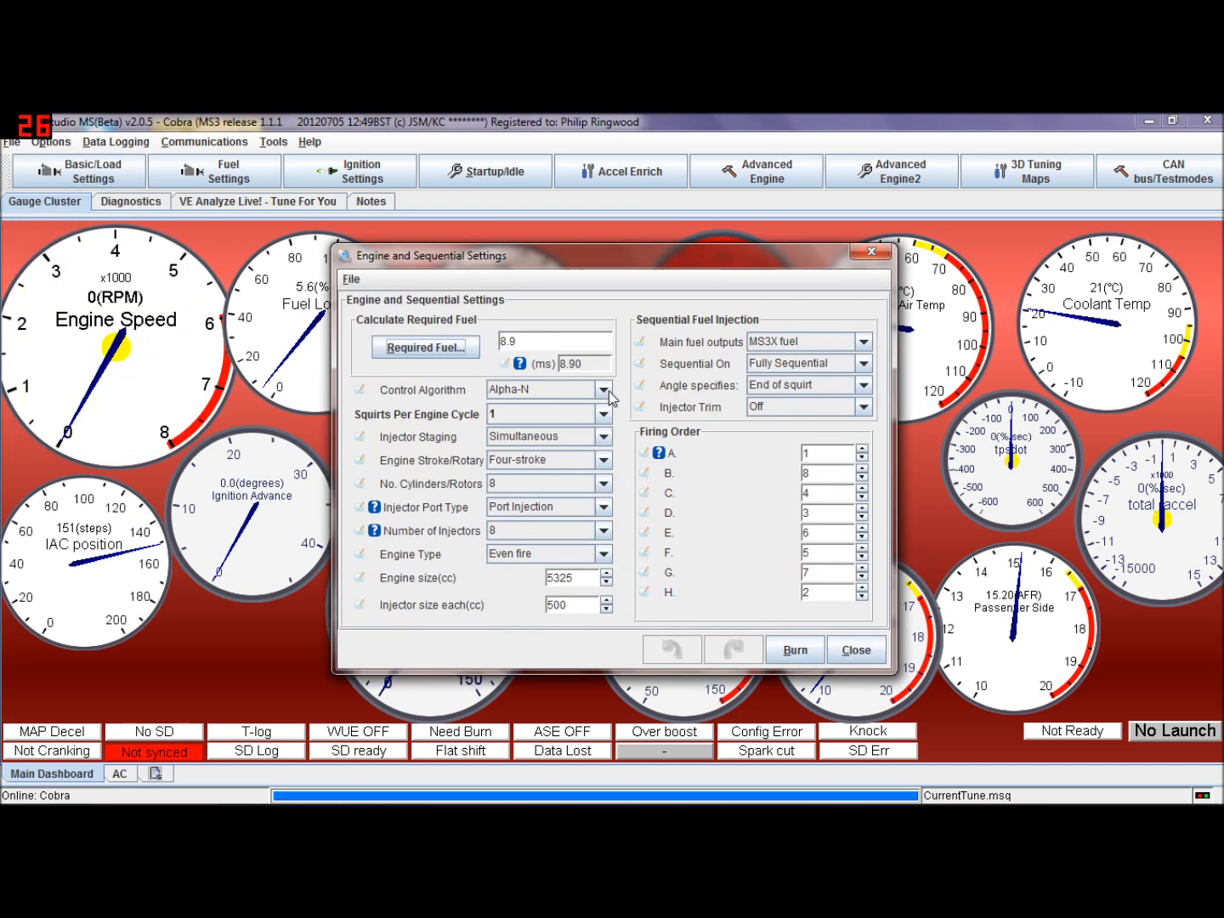
left_click_drag(712, 259, 945, 248)
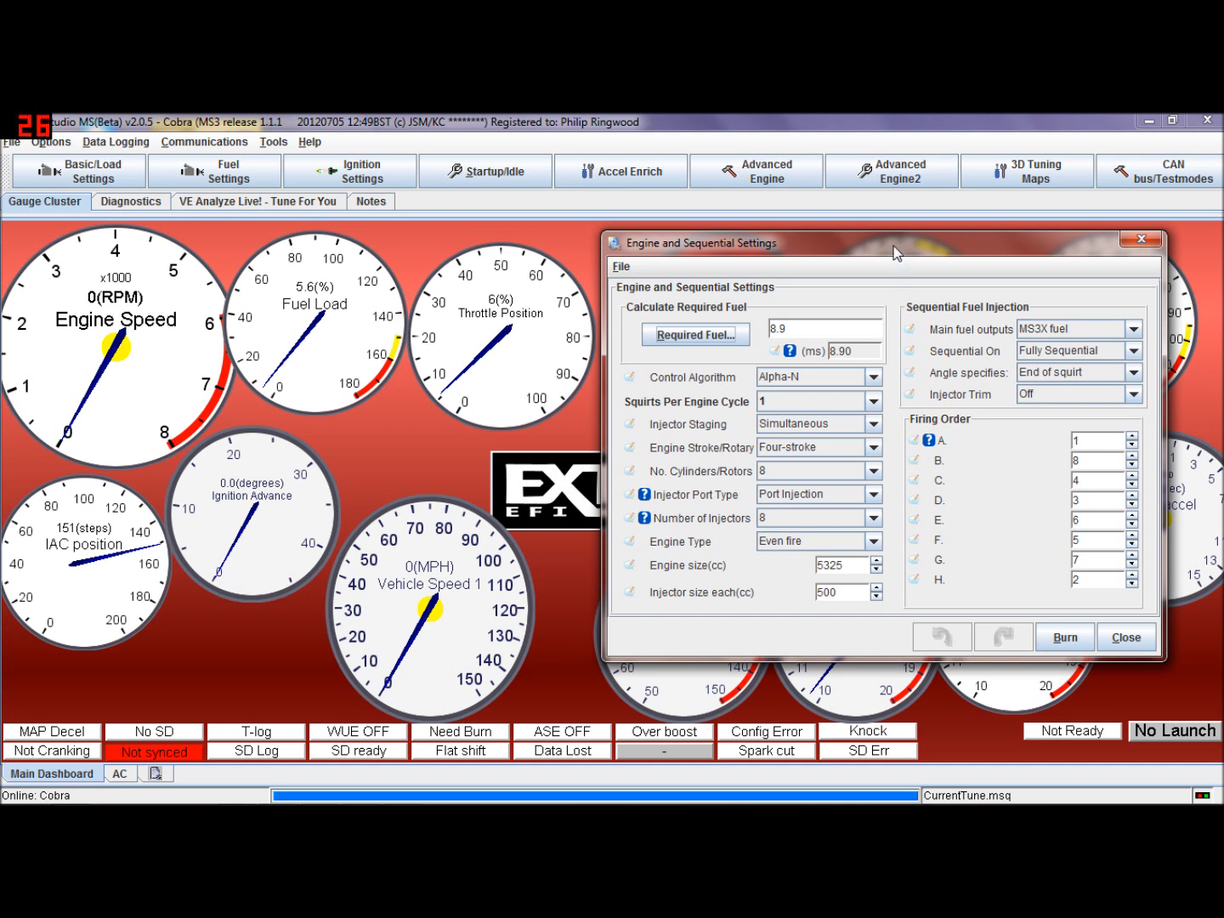
left_click(873, 378)
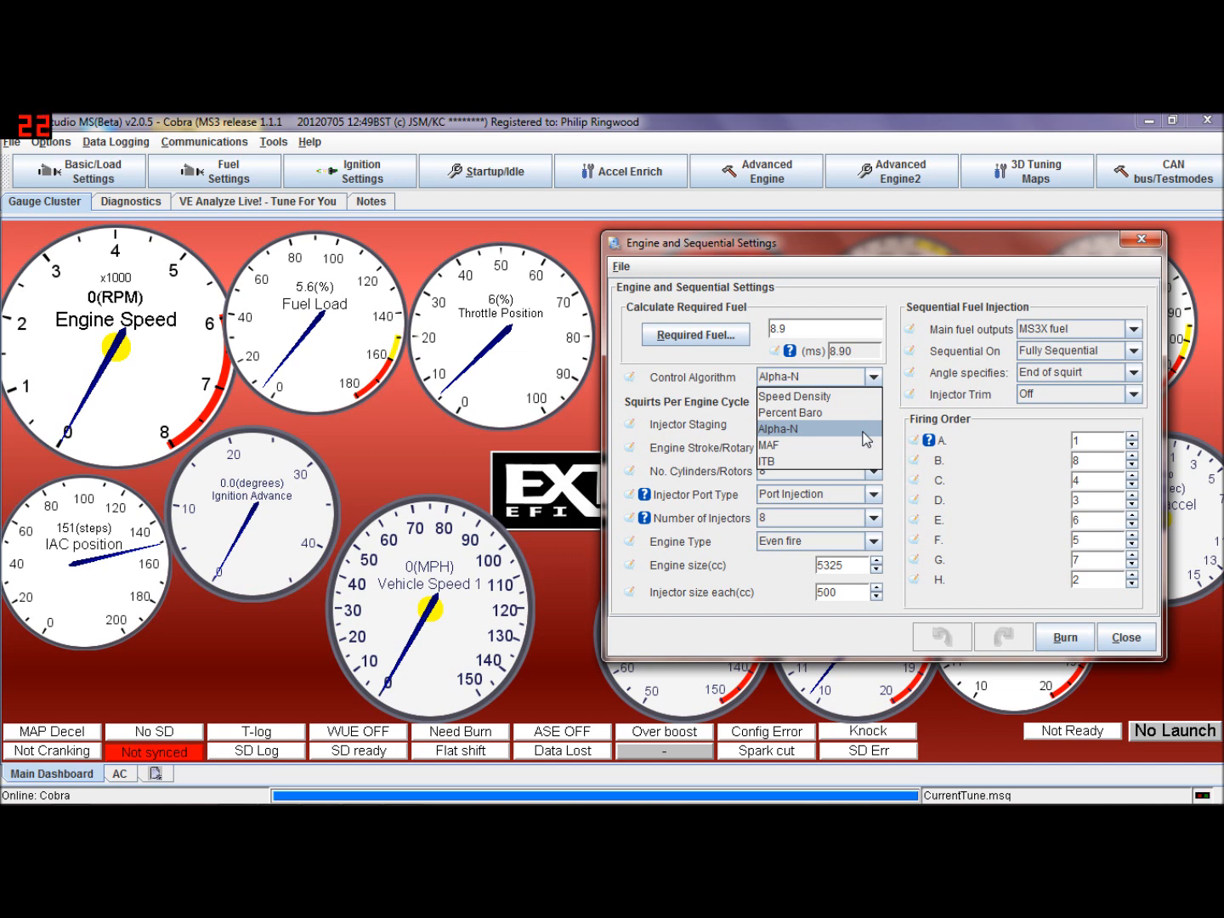
left_click(908, 331)
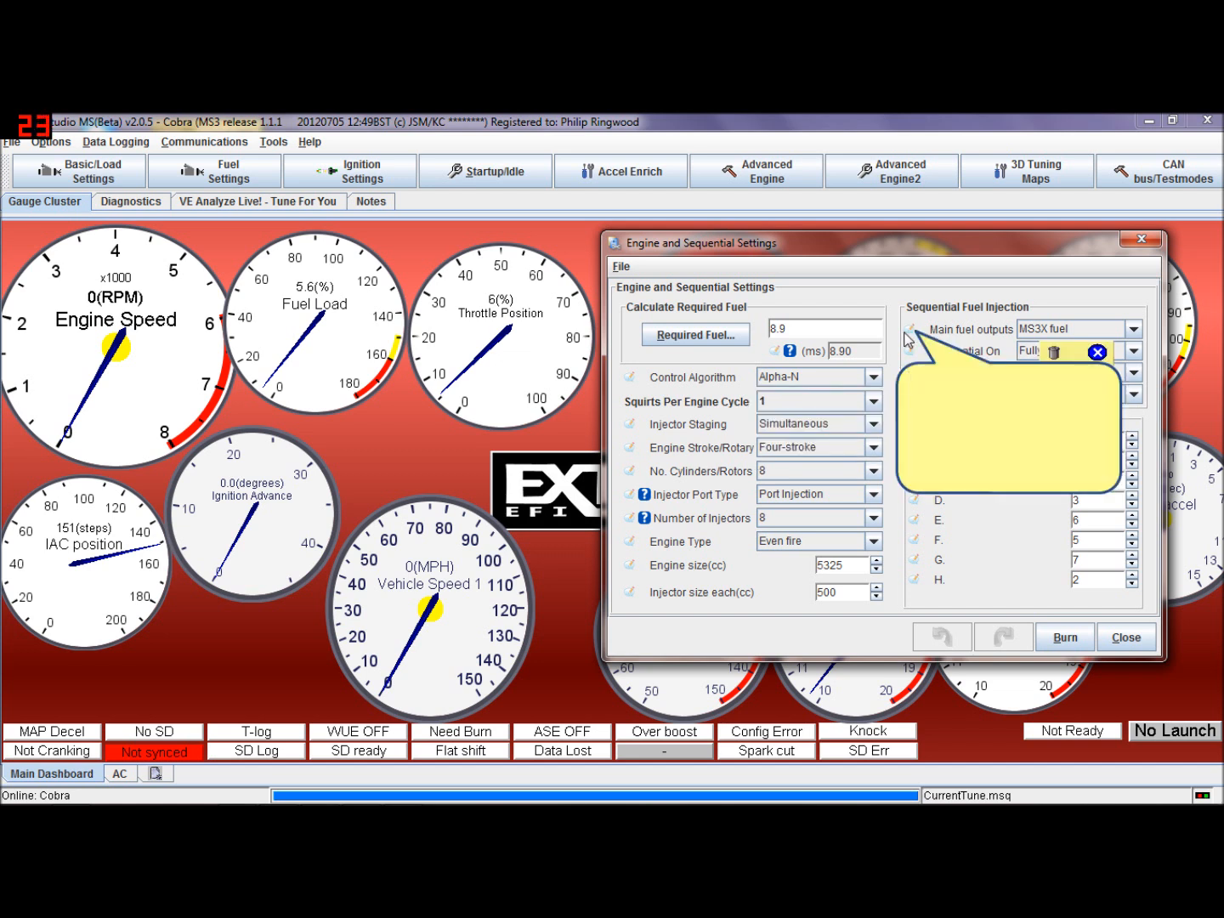
left_click(888, 309)
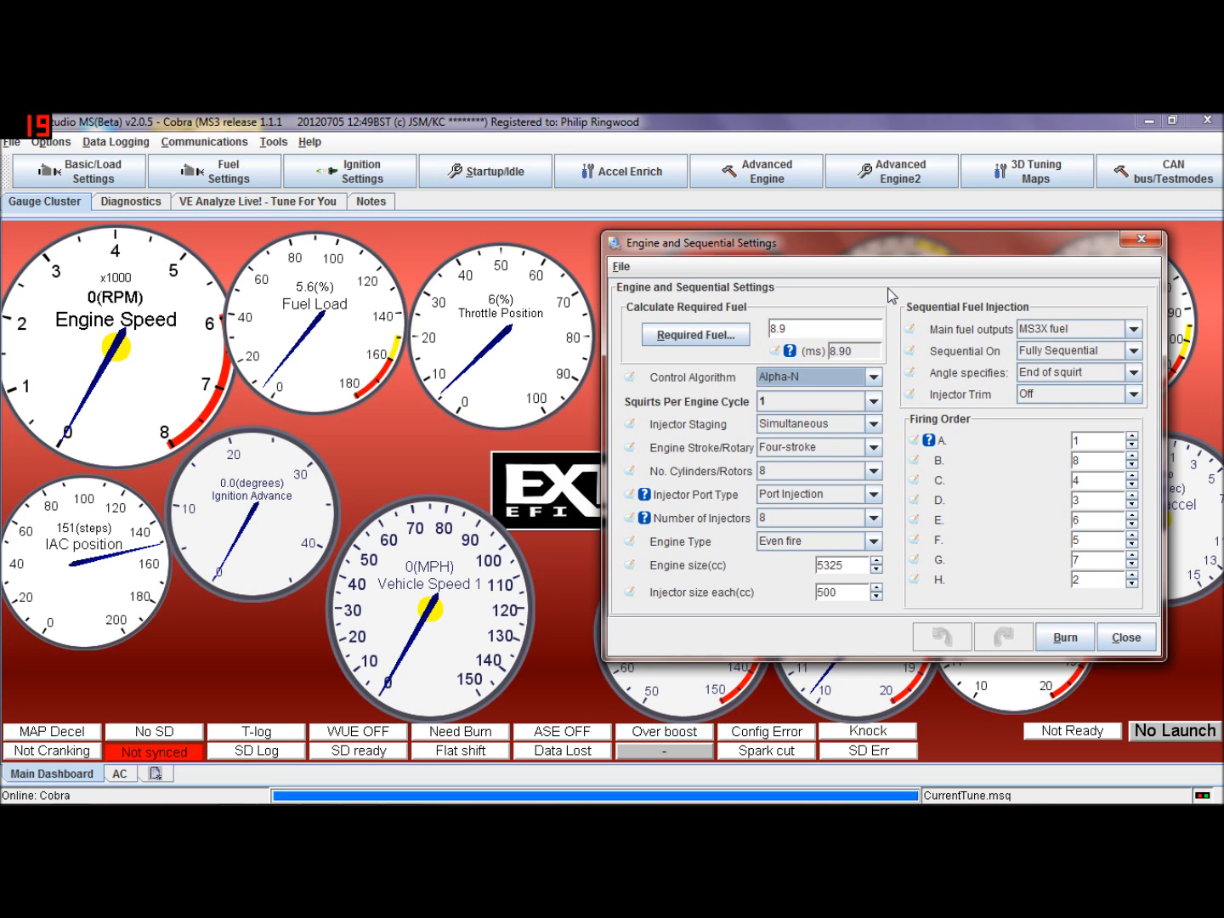
left_click(1142, 241)
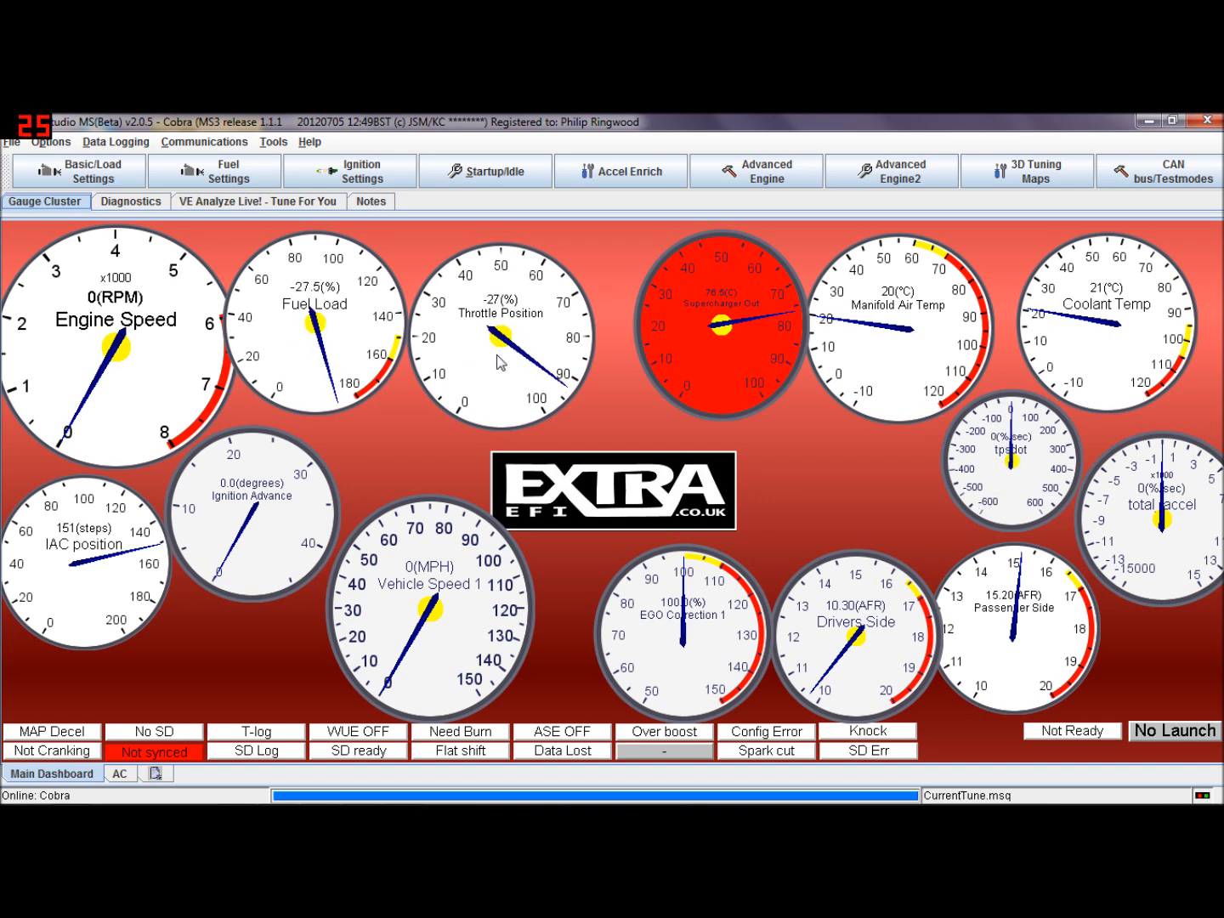
- Calibrate the throttle position sensor by capturing the current closed and full throttle ADC counts, and accept the calibration
left_click(273, 142)
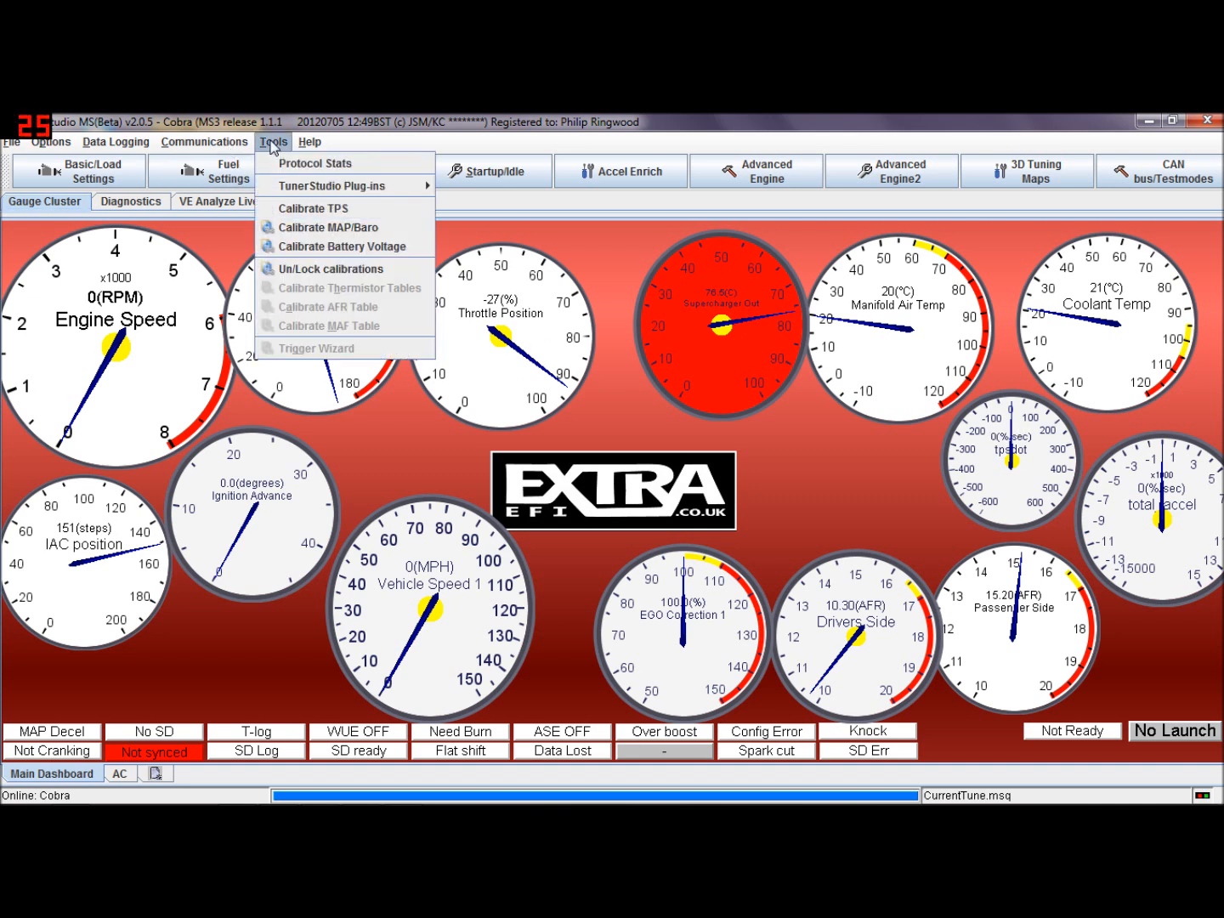
left_click(315, 210)
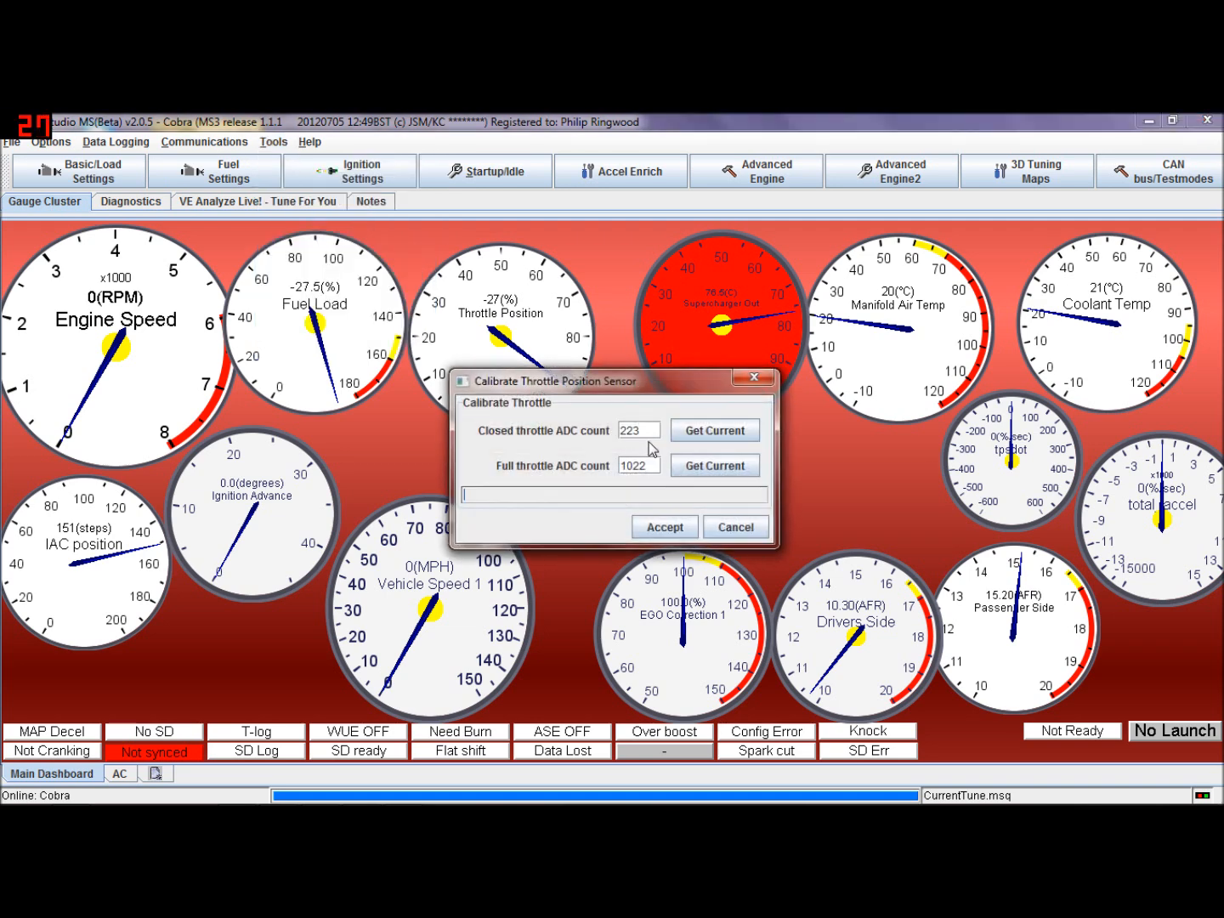
left_click(716, 434)
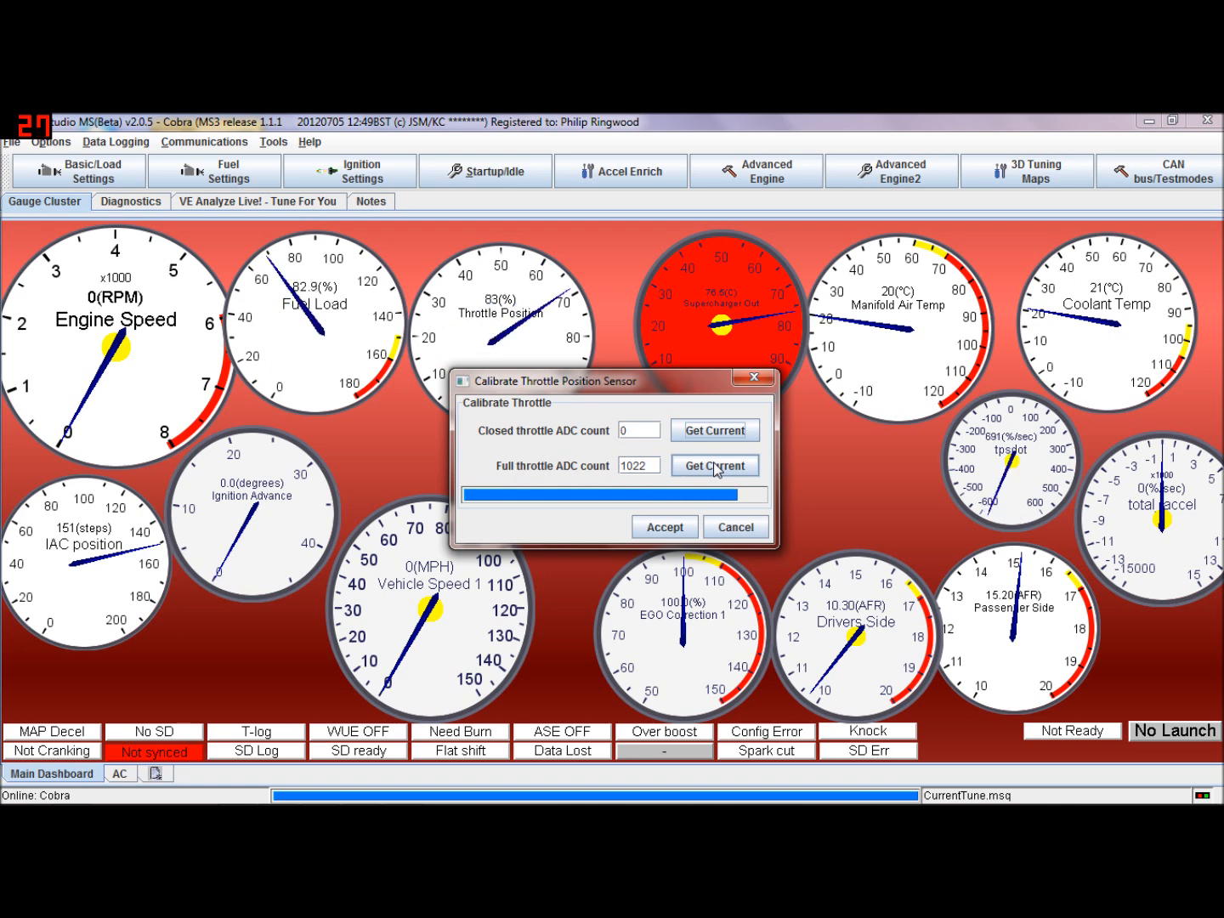
left_click(716, 470)
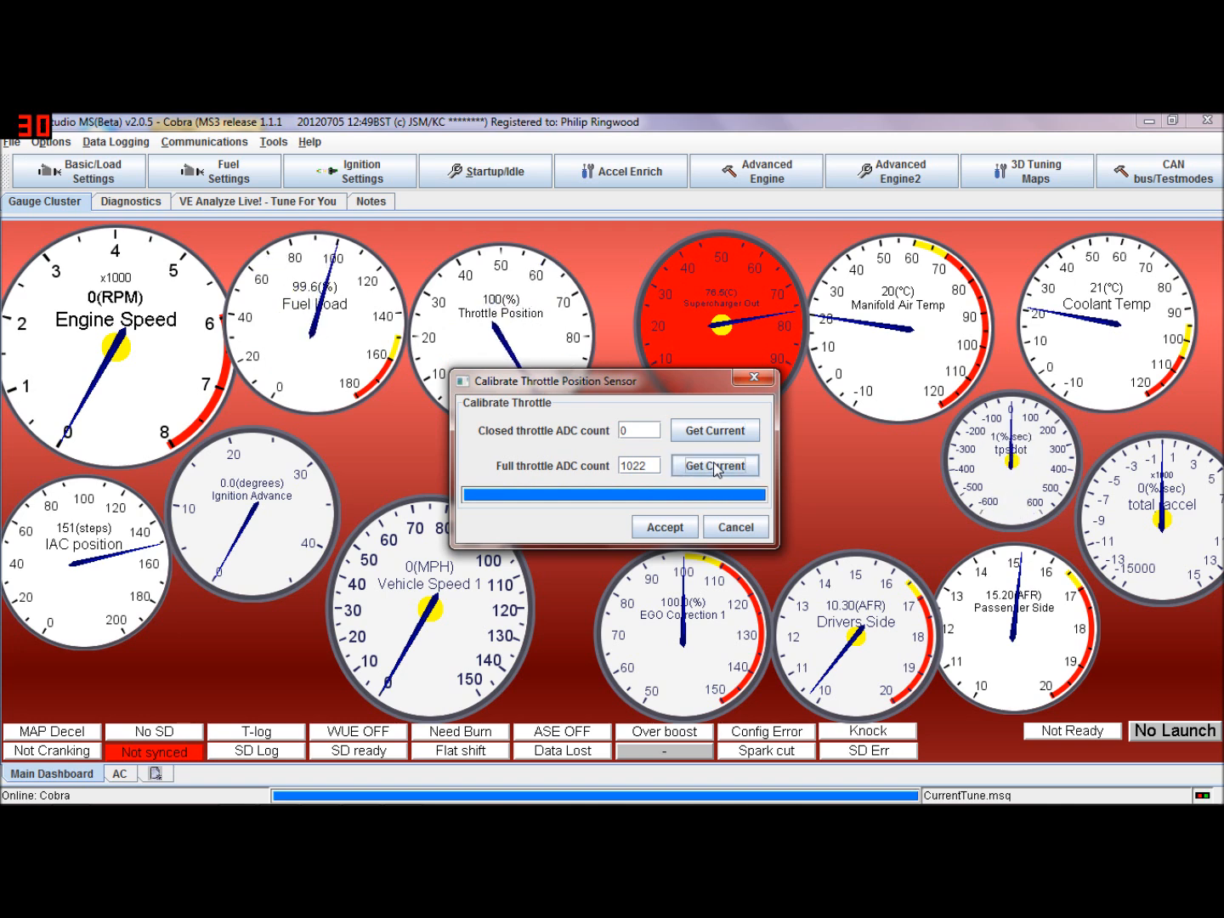
left_click(663, 527)
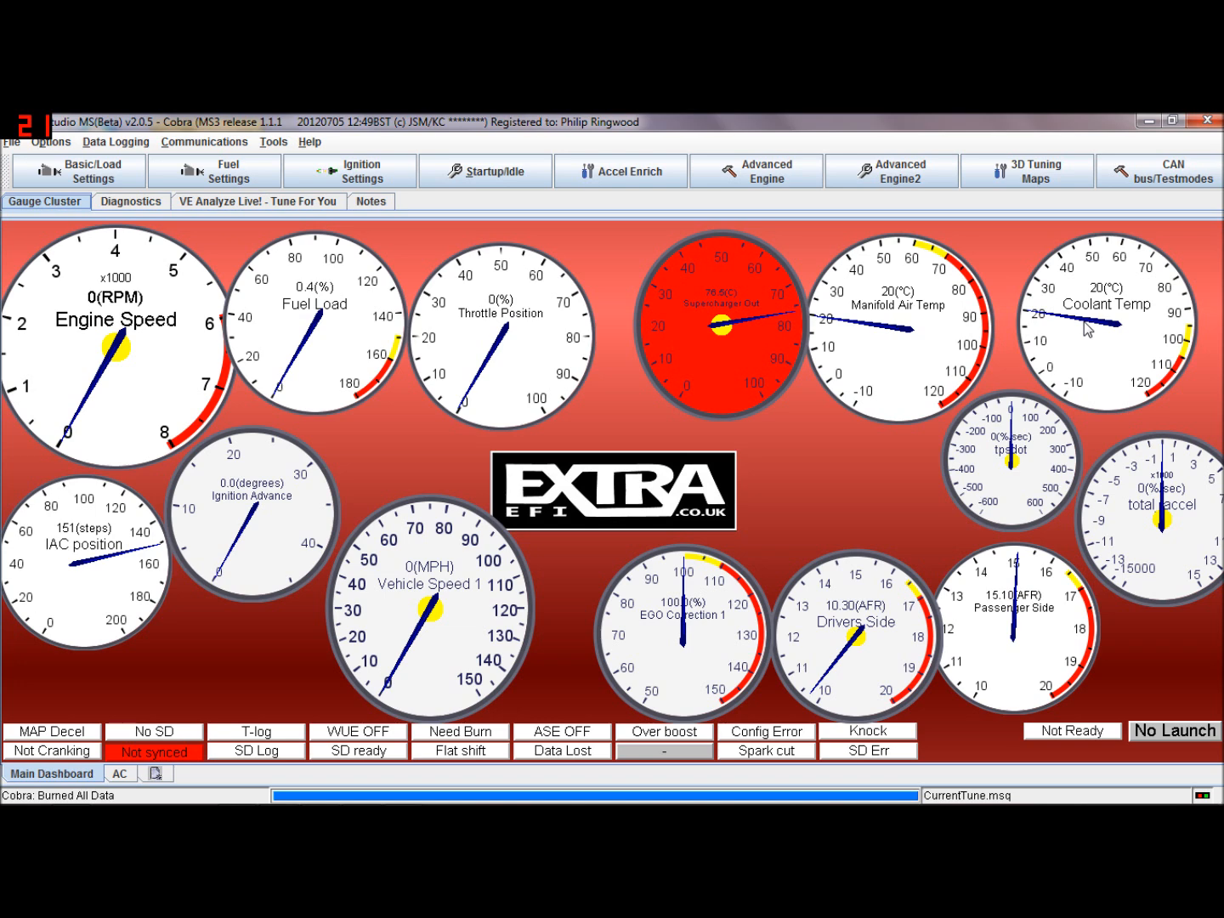
- Run the Required Fuel calculation with the existing engine and injector values, and briefly check the calculator's entries again
left_click(108, 175)
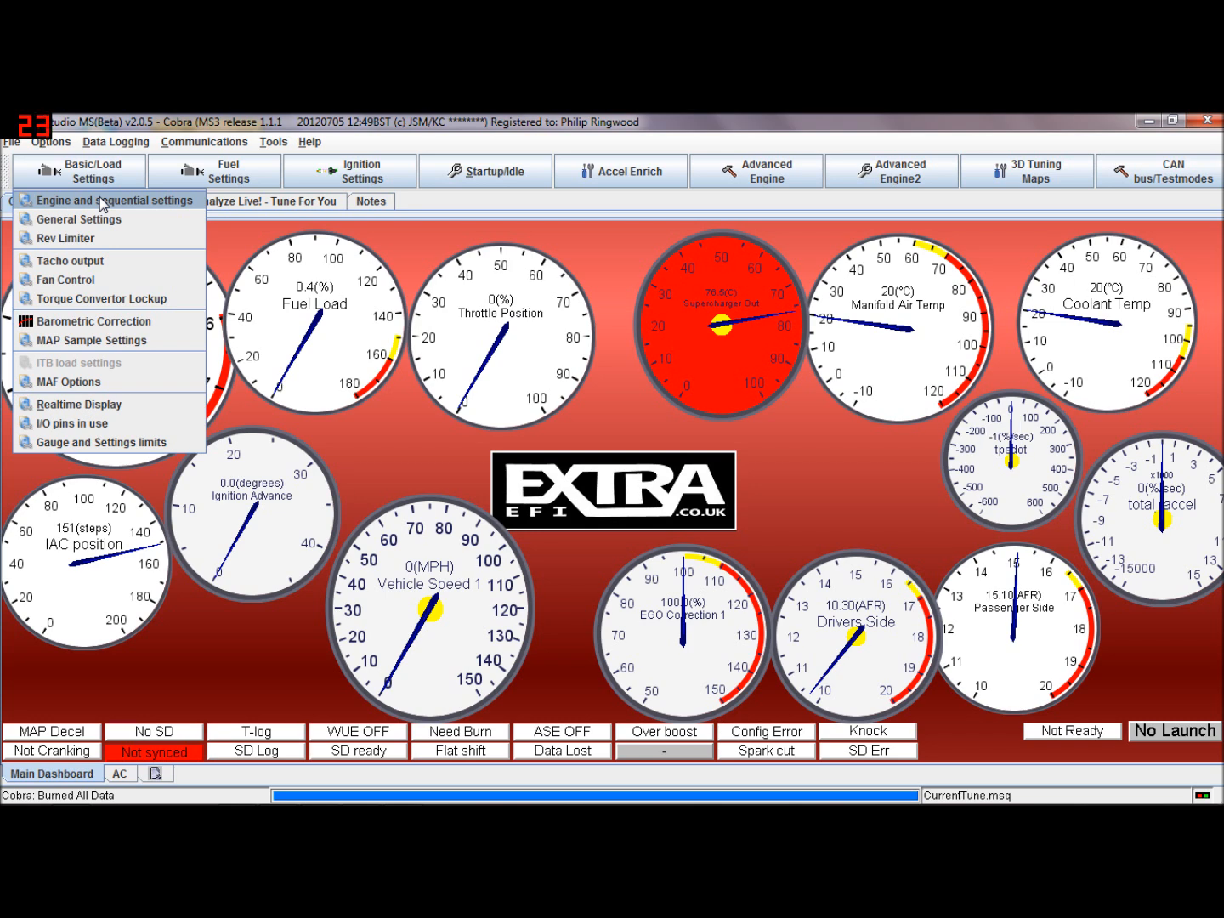
left_click(102, 201)
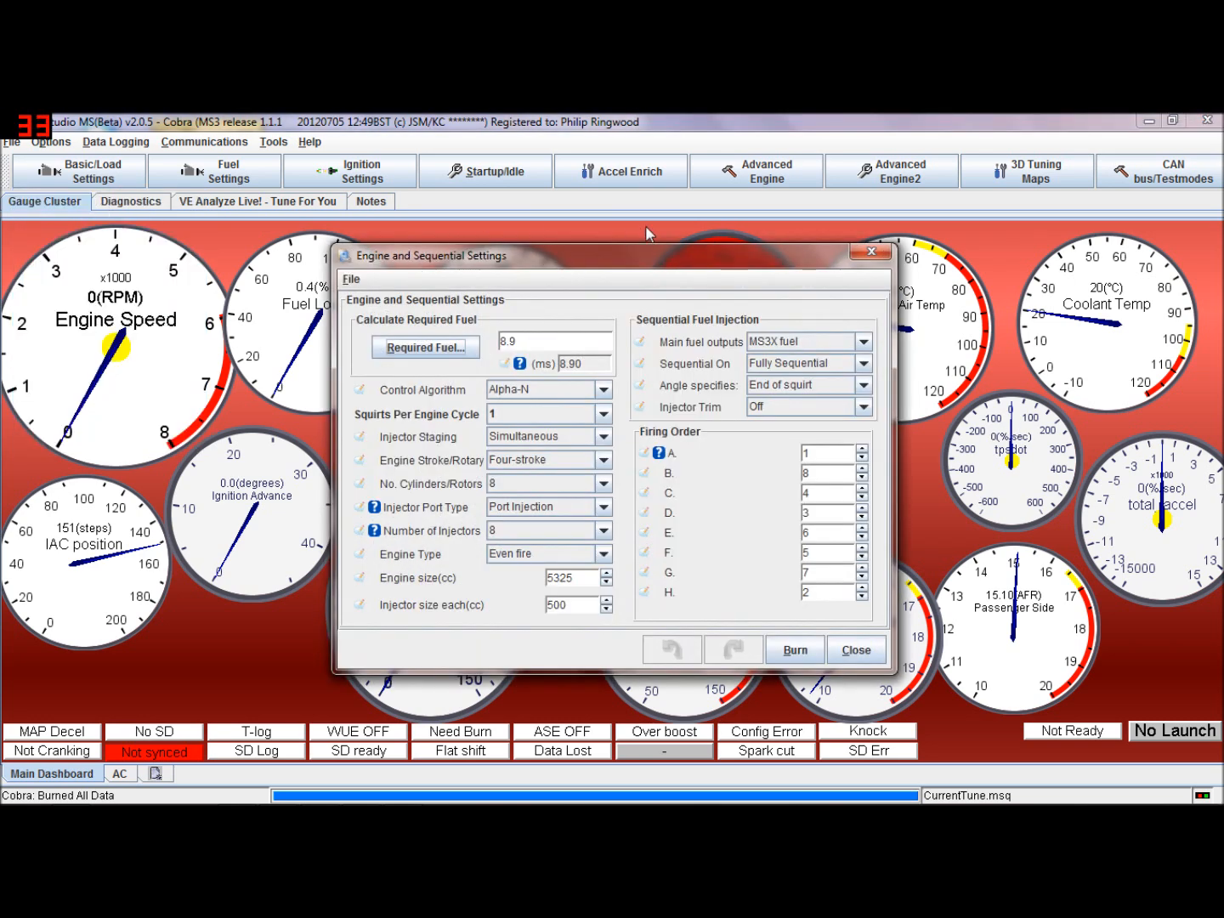
left_click(395, 349)
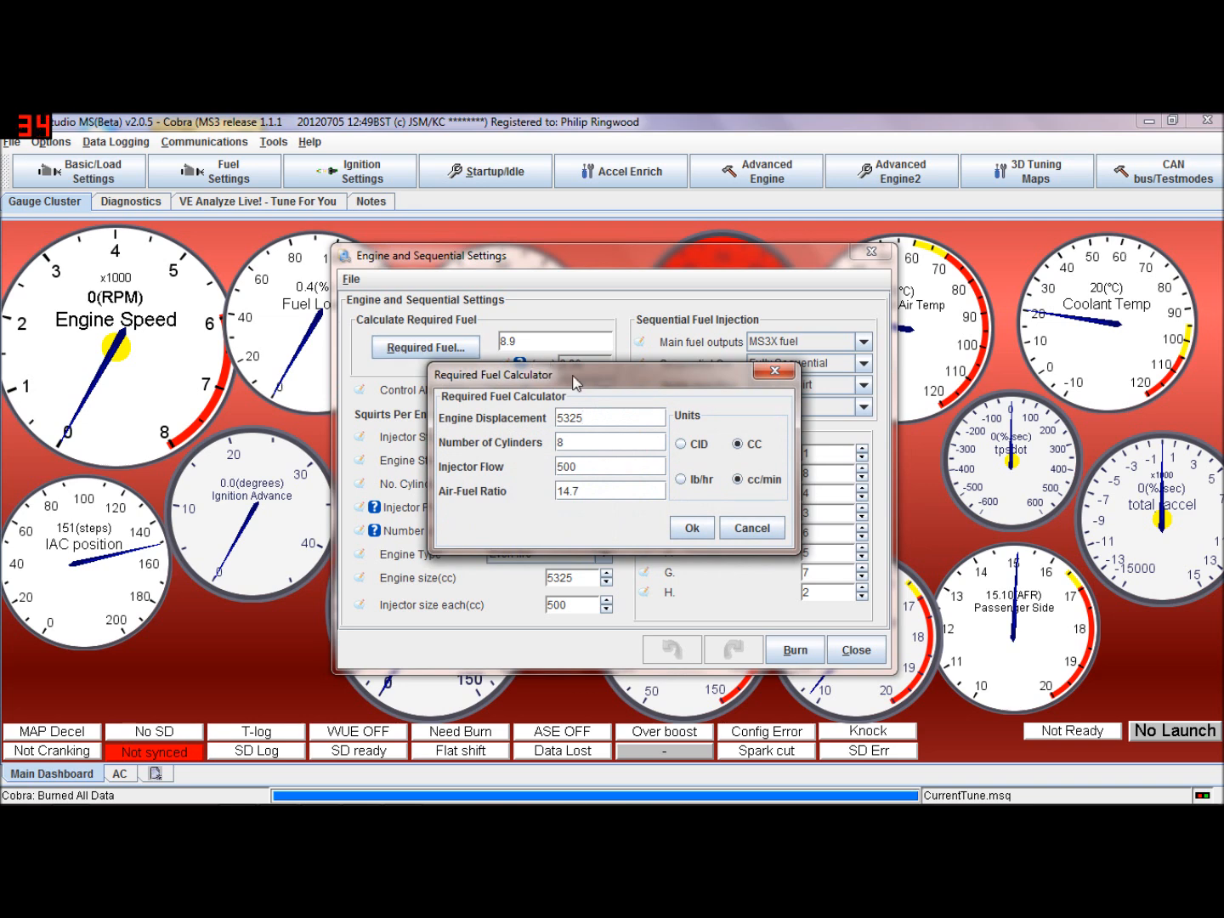
left_click_drag(580, 379, 768, 339)
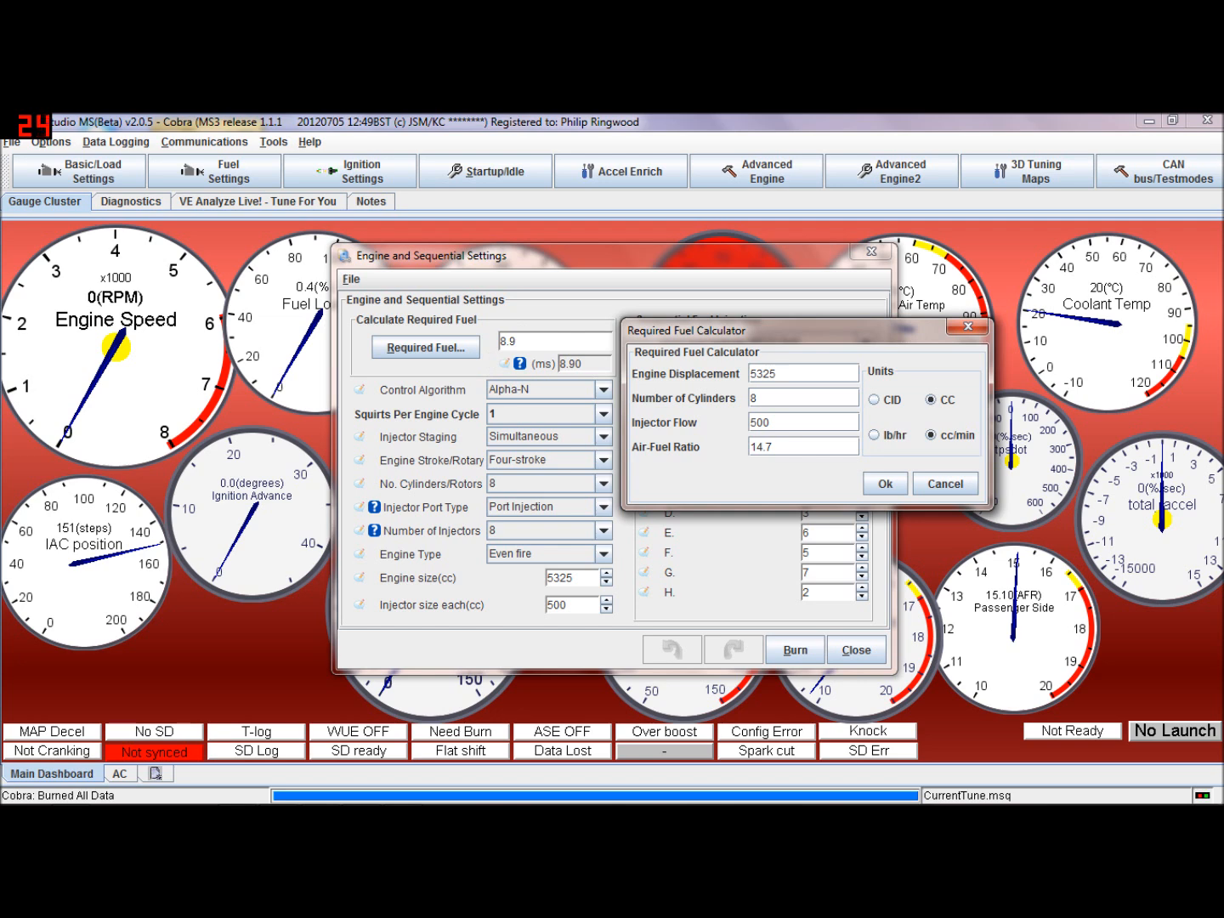
left_click_drag(756, 334, 630, 315)
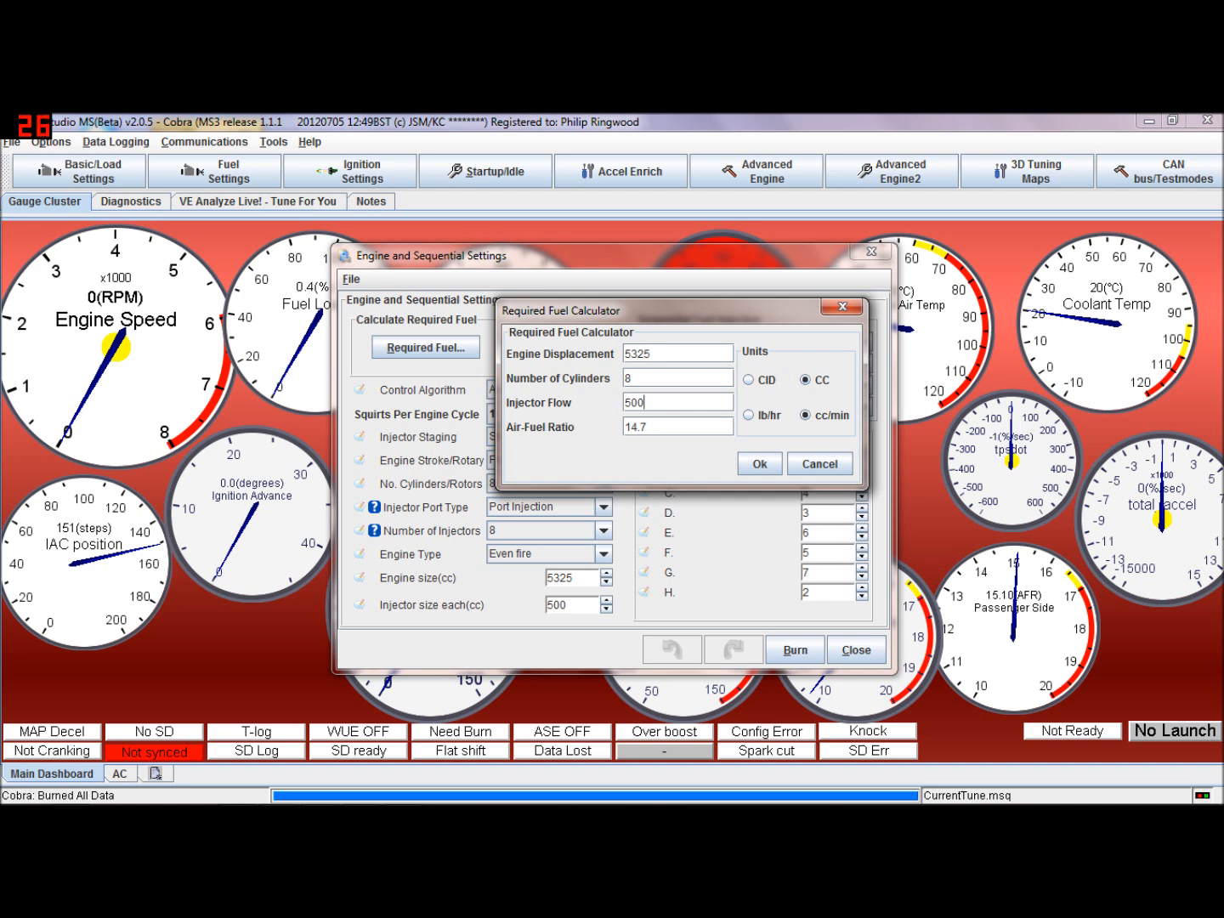
left_click(647, 427)
left_click(769, 465)
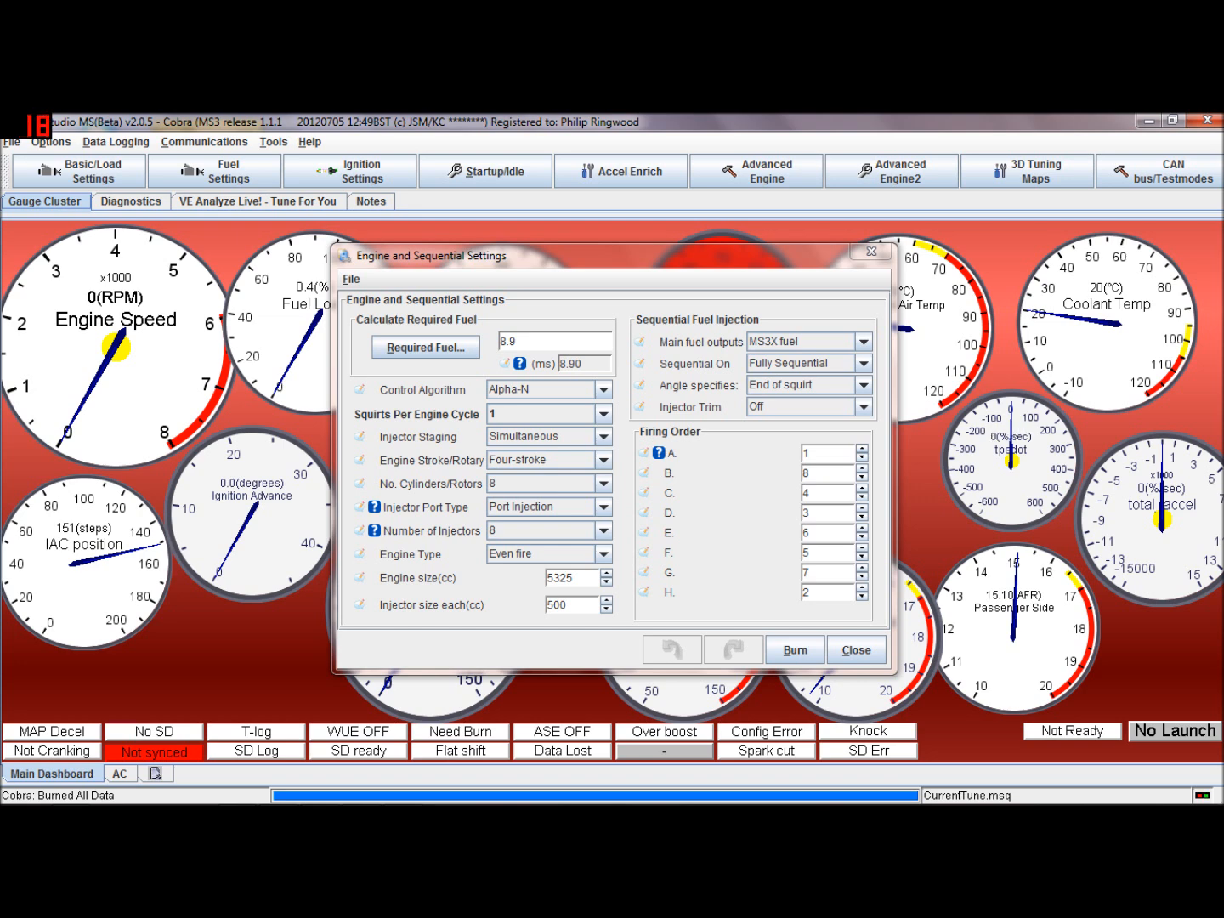
left_click(448, 349)
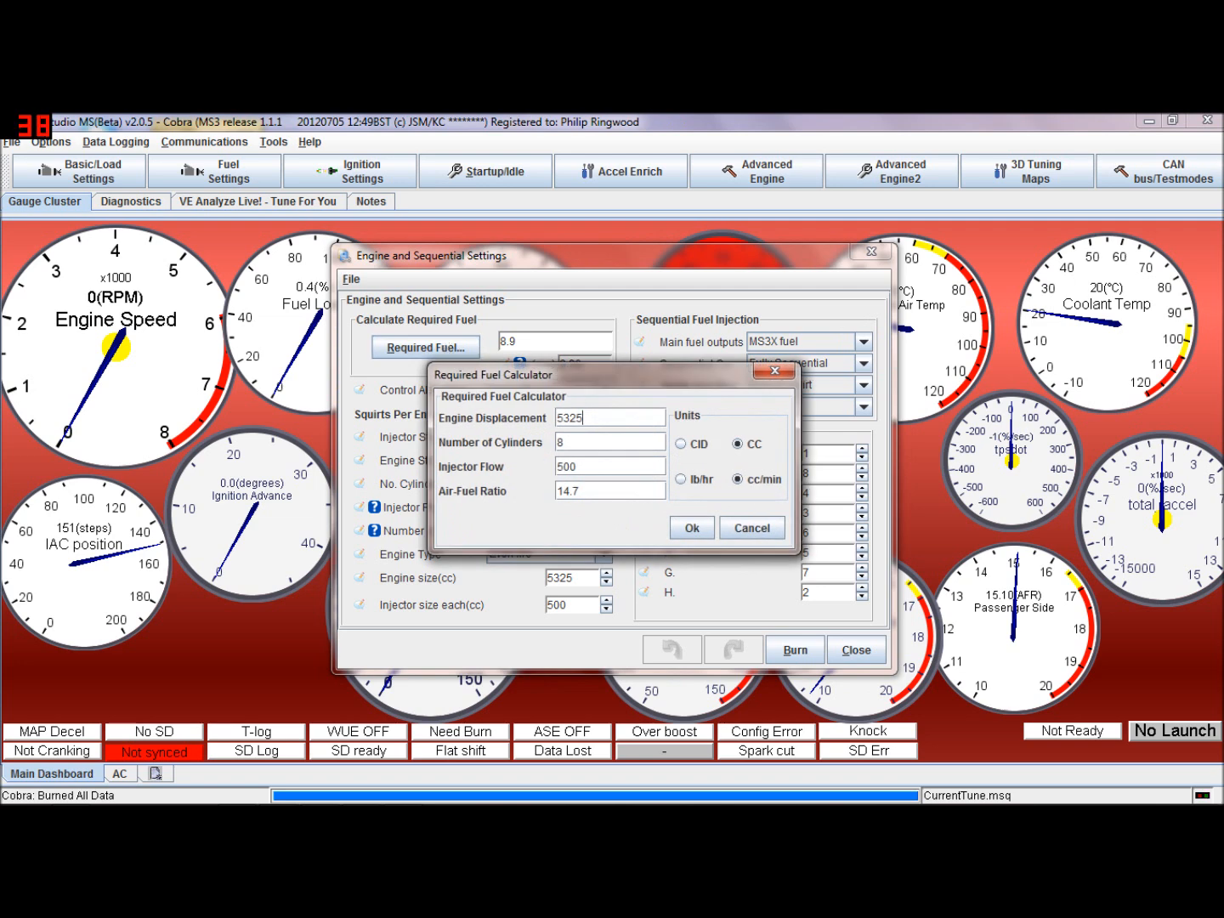
left_click(772, 374)
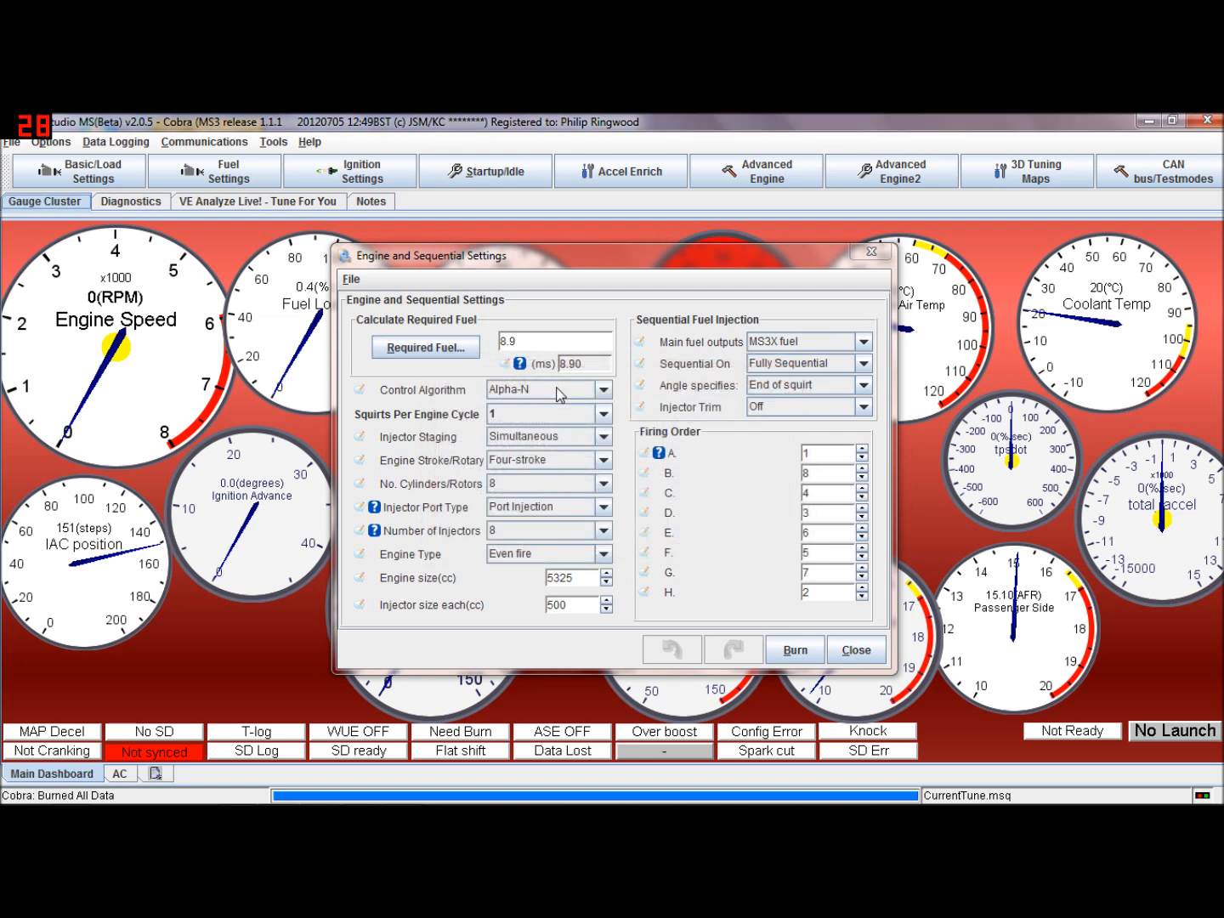
- Review the Control Algorithm options in the Engine and Sequential Settings and select Alpha-N
left_click(604, 391)
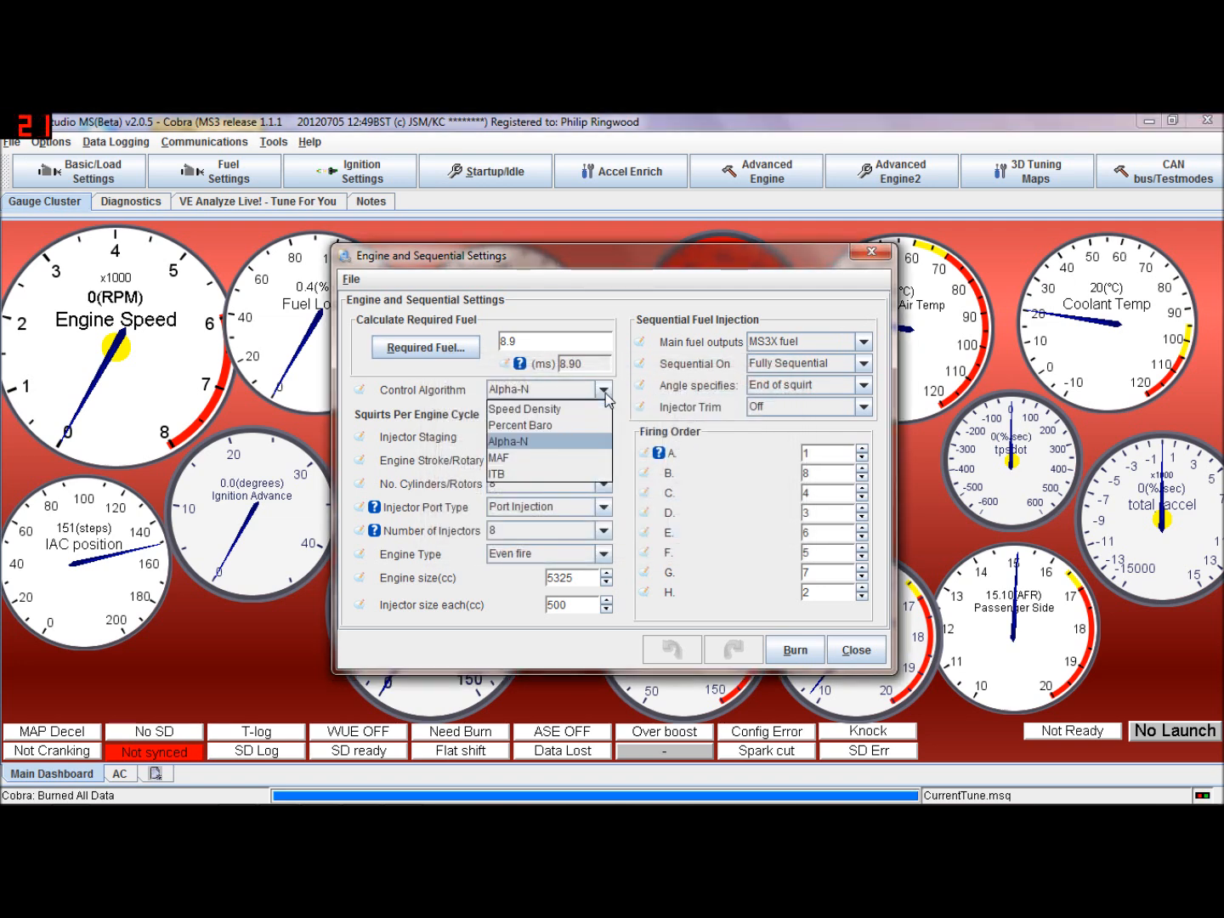
left_click(604, 390)
left_click(603, 391)
left_click(575, 442)
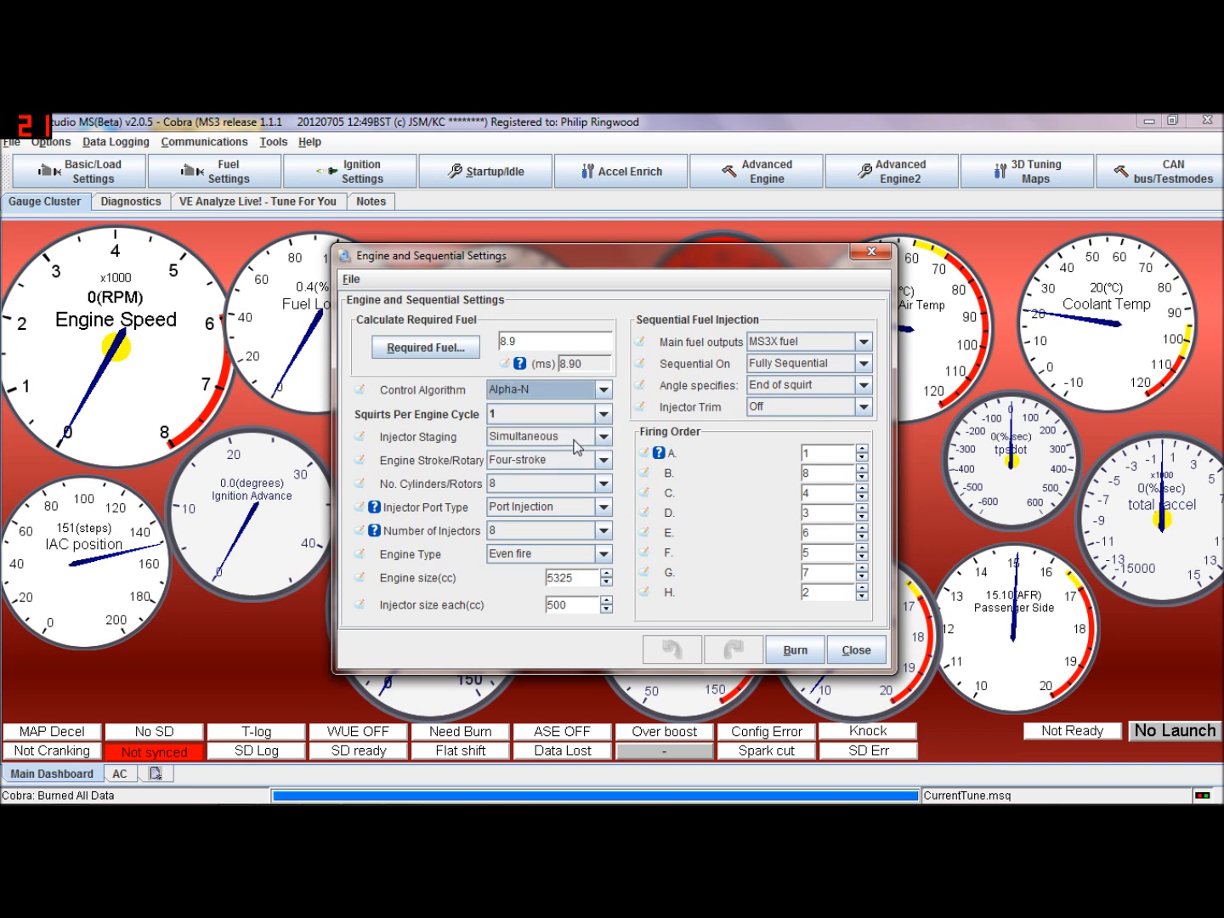